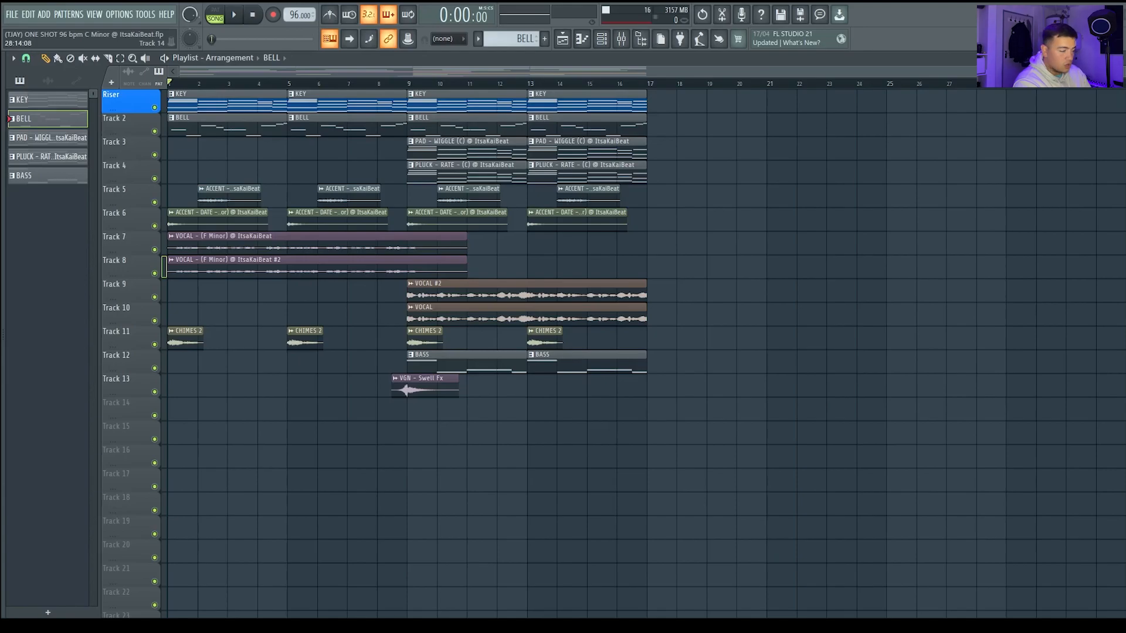
Step: Save the project and play the KEY pattern's chord progression
key(ctrl+s)
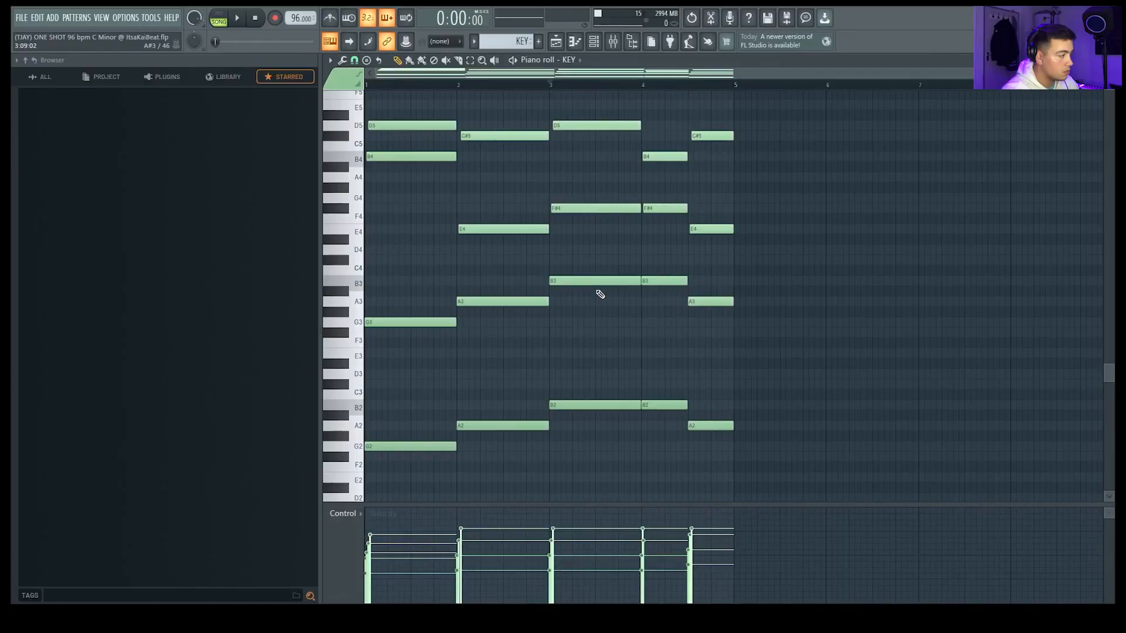
key(space)
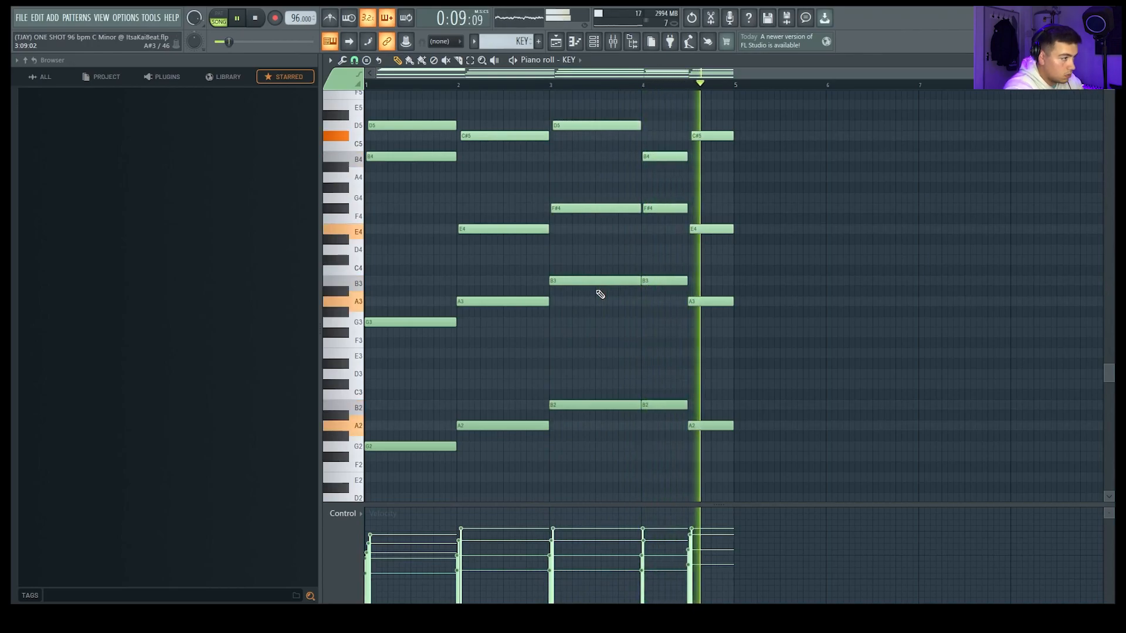
key(space)
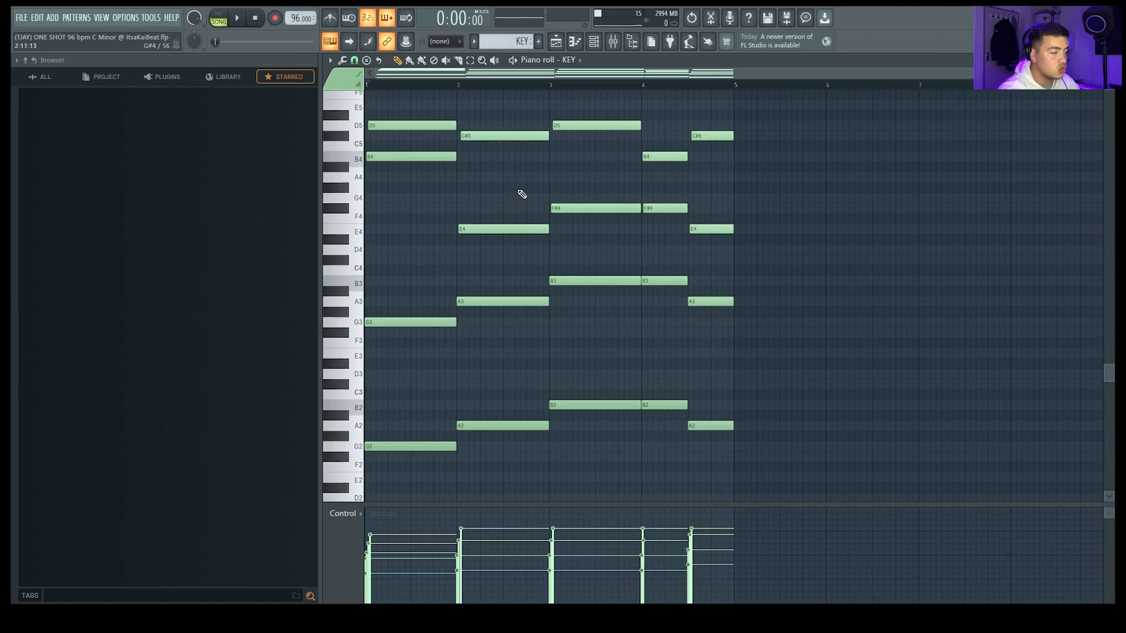
scroll(388, 231, up, 3)
scroll(418, 235, down, 3)
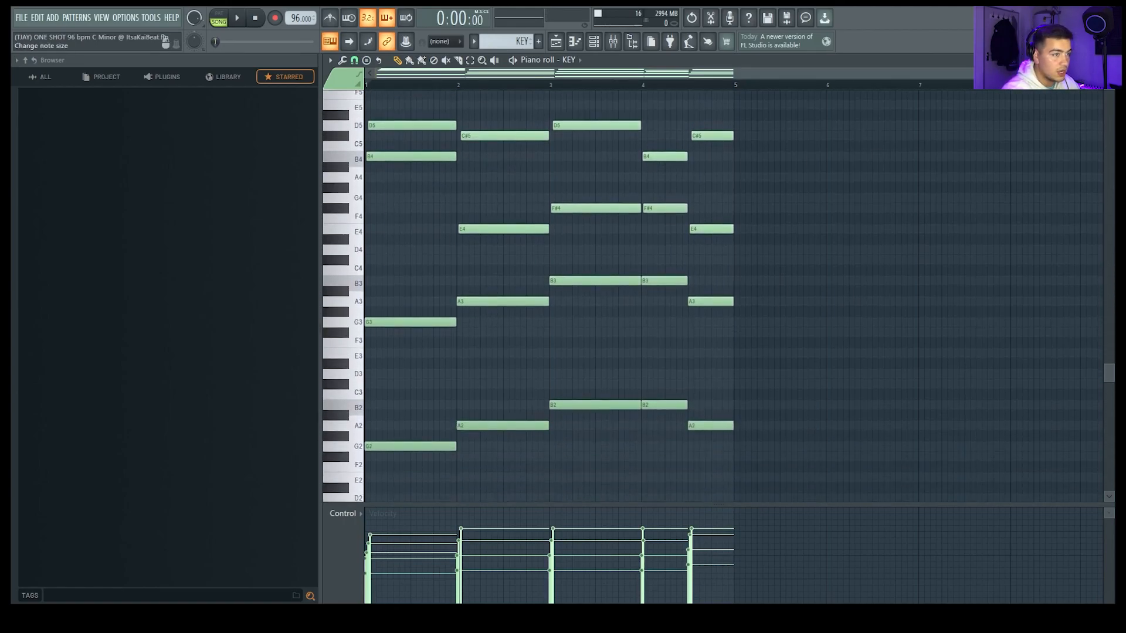
scroll(410, 235, down, 1)
scroll(402, 221, up, 1)
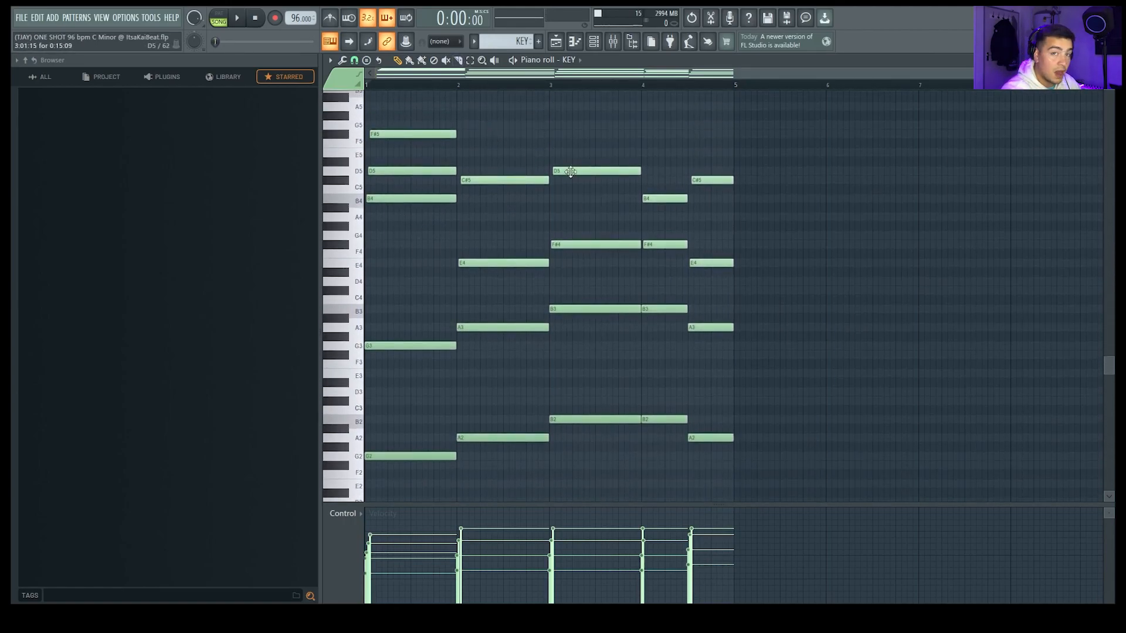
Step: Lower the first chord's upper three notes, B4, D5 and F#5, by two octaves
drag(398, 130, 406, 227)
scroll(406, 226, down, 3)
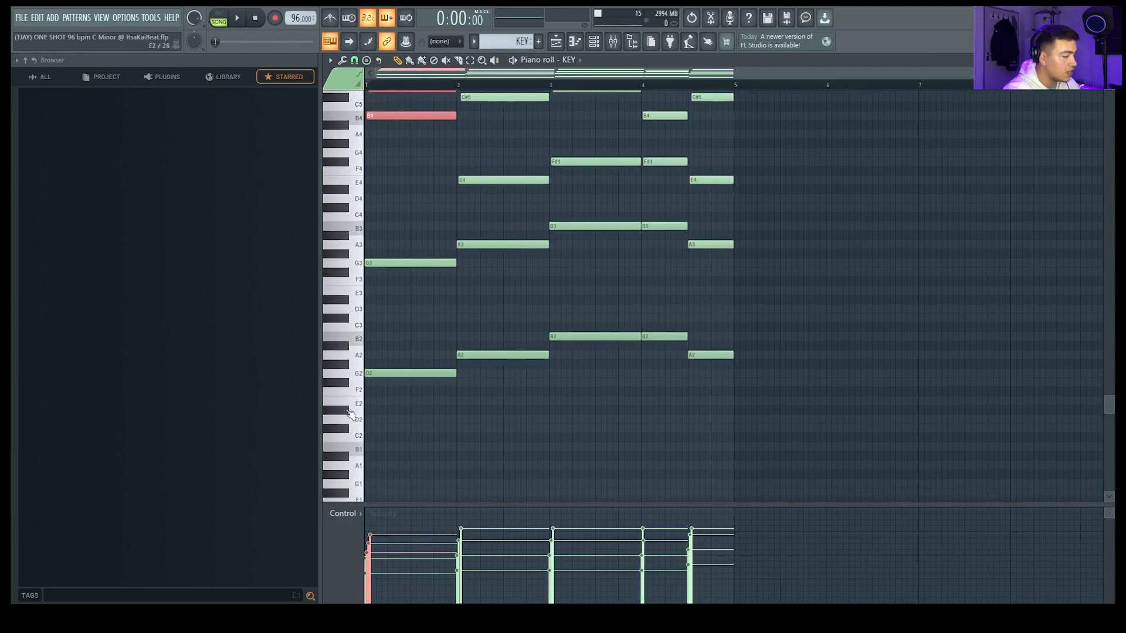
key(ctrl+Down)
key(ctrl+Down)
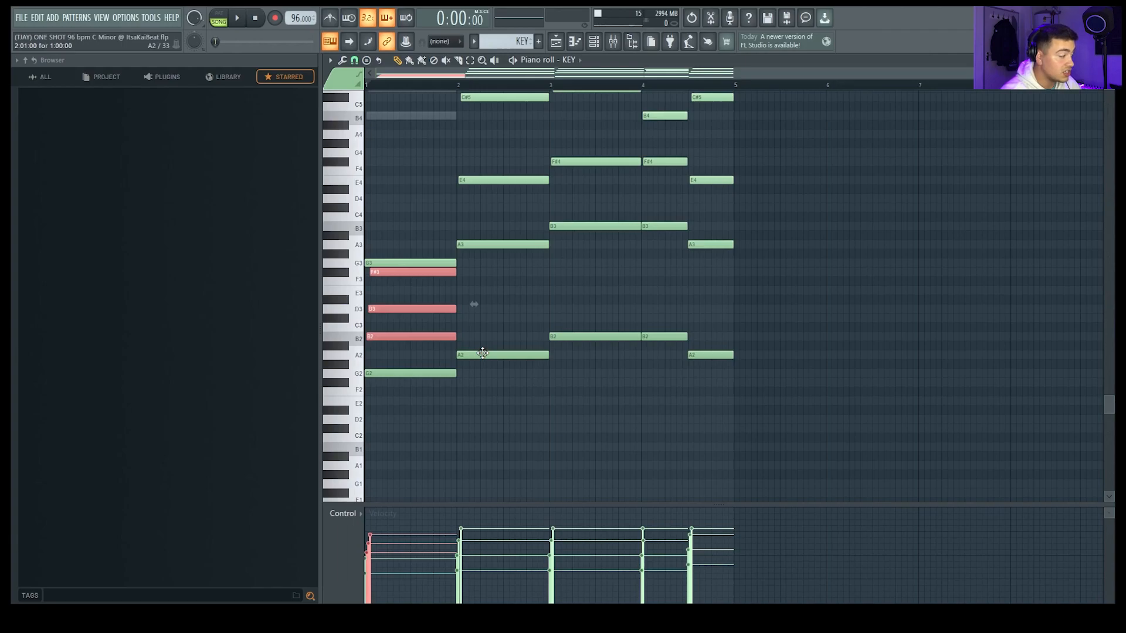
ctrl+click(384, 388)
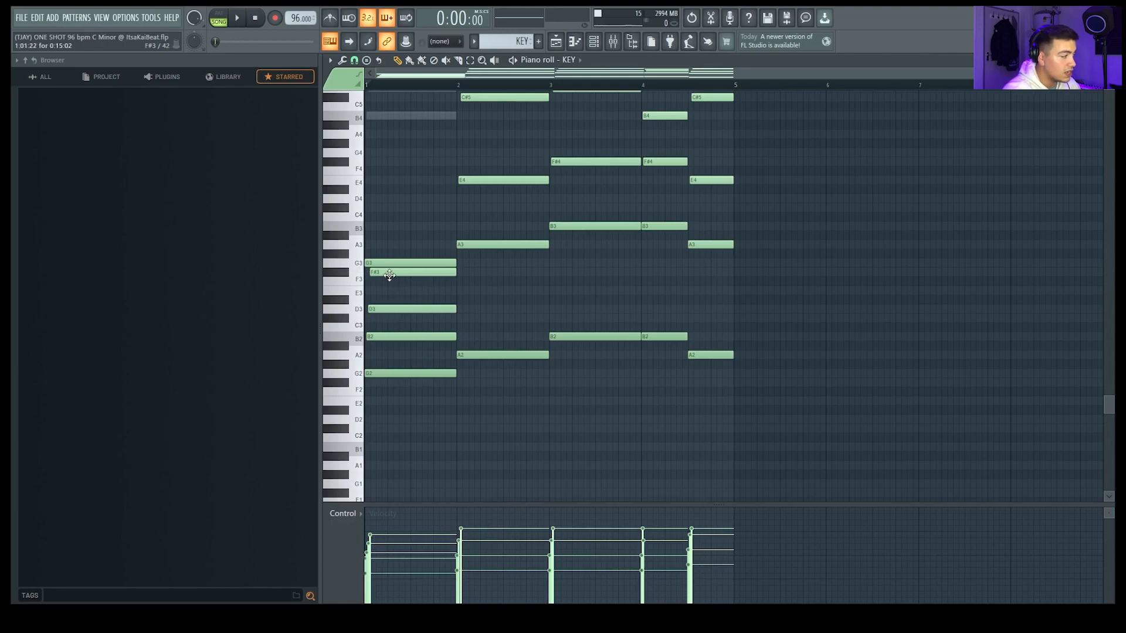
Step: Raise the first chord's B2, D3 and F#3 notes by two octaves
drag(389, 275, 396, 348)
key(ctrl+Up)
key(ctrl+Up)
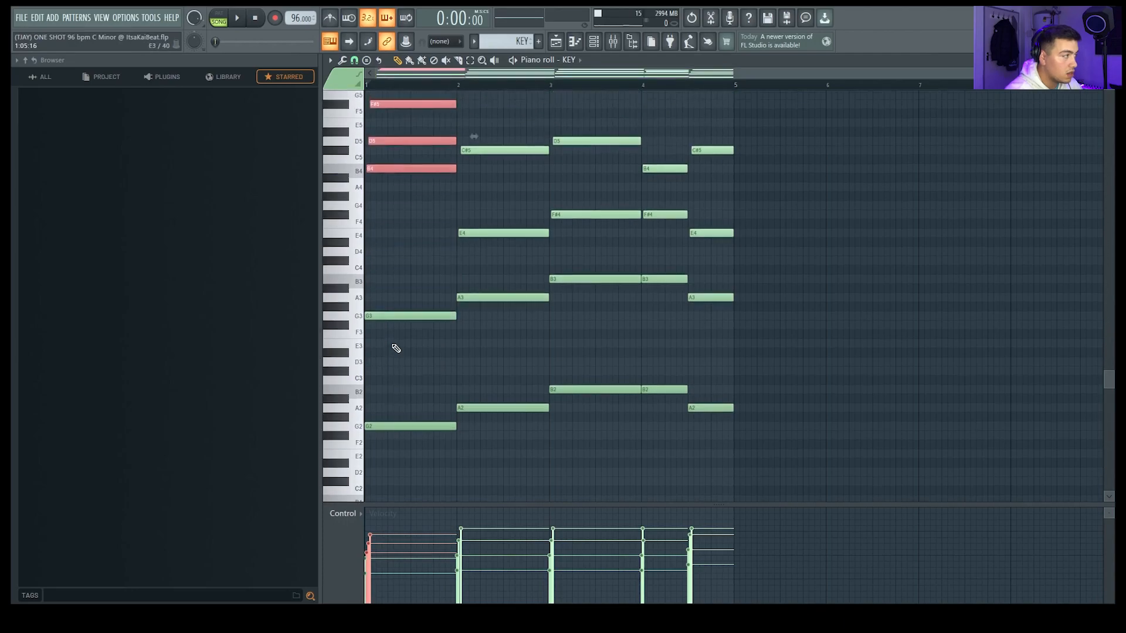
Step: Audition the first chord's upper notes with the Playback tool and return to the Draw tool
scroll(396, 348, up, 3)
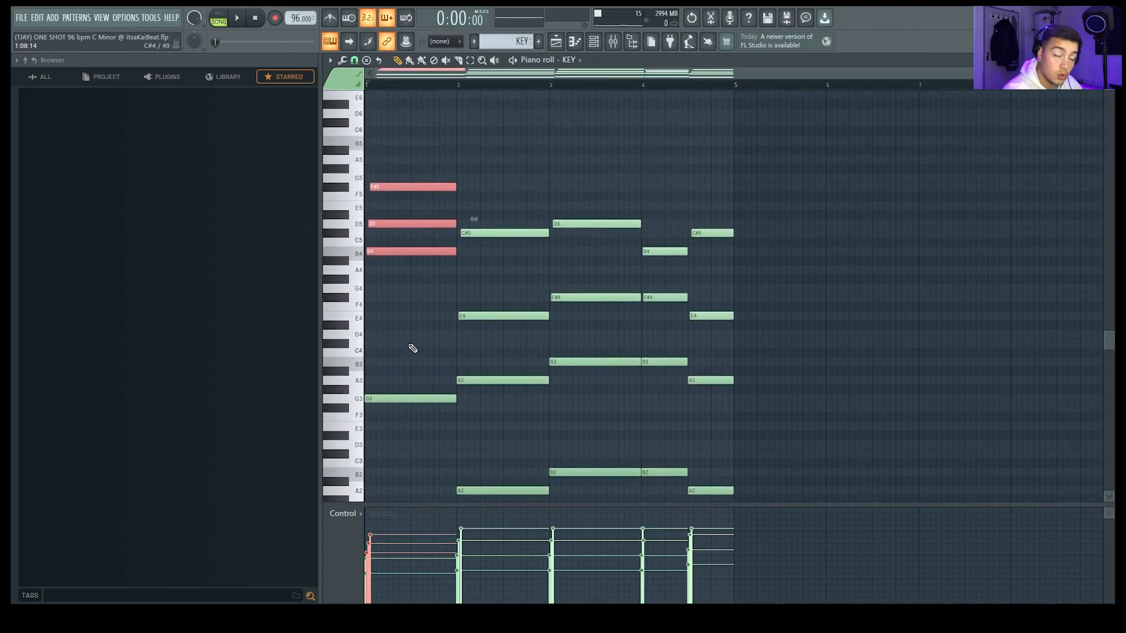
scroll(413, 349, down, 2)
key(y)
drag(426, 139, 409, 141)
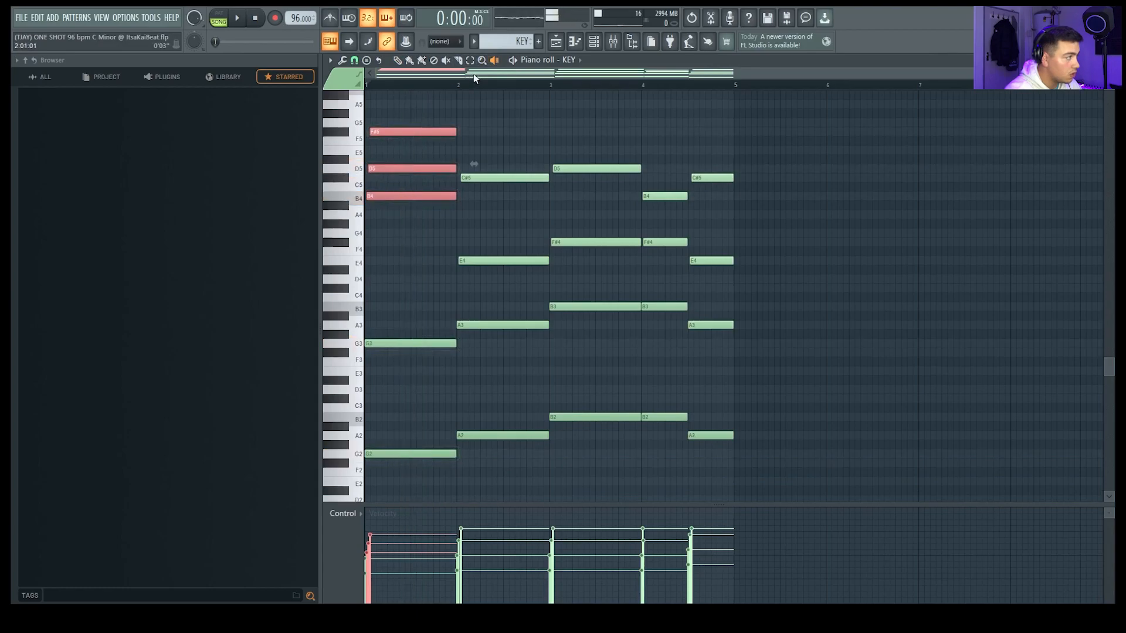
click(397, 60)
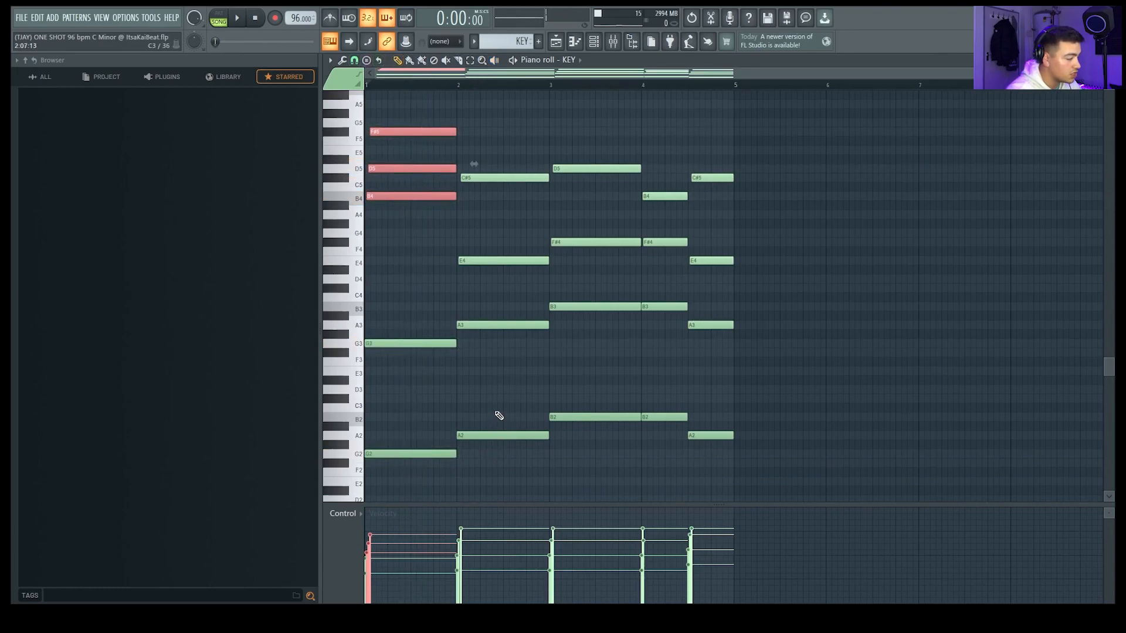
Step: Lower the second chord's E4 note by one octave and its C#5 note by two octaves
drag(485, 127, 521, 498)
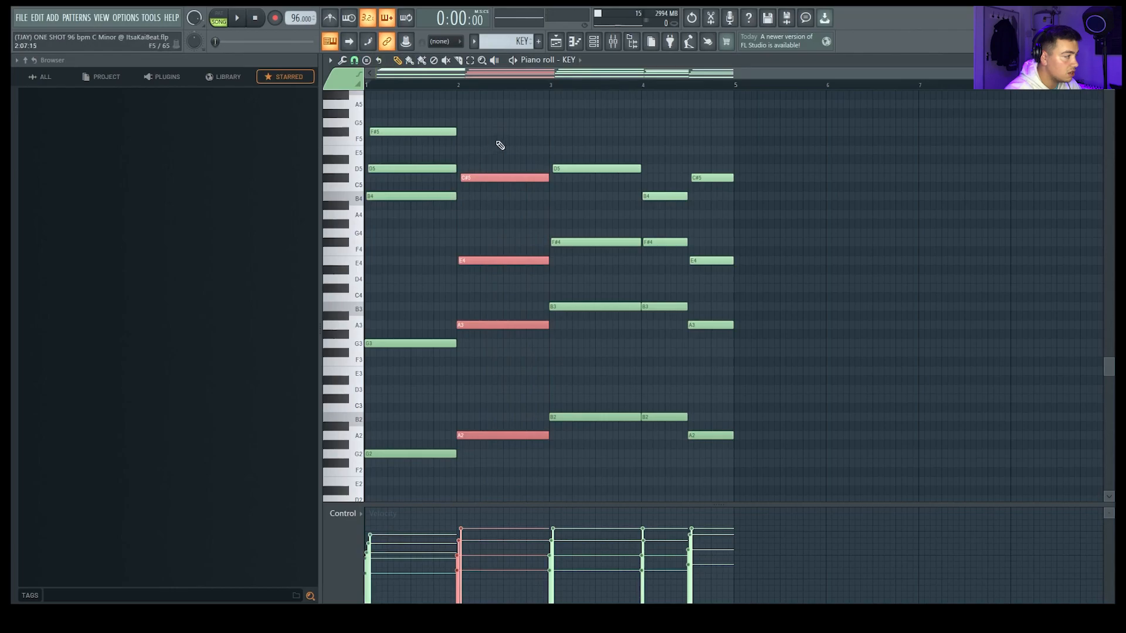
drag(494, 141, 496, 298)
click(482, 259)
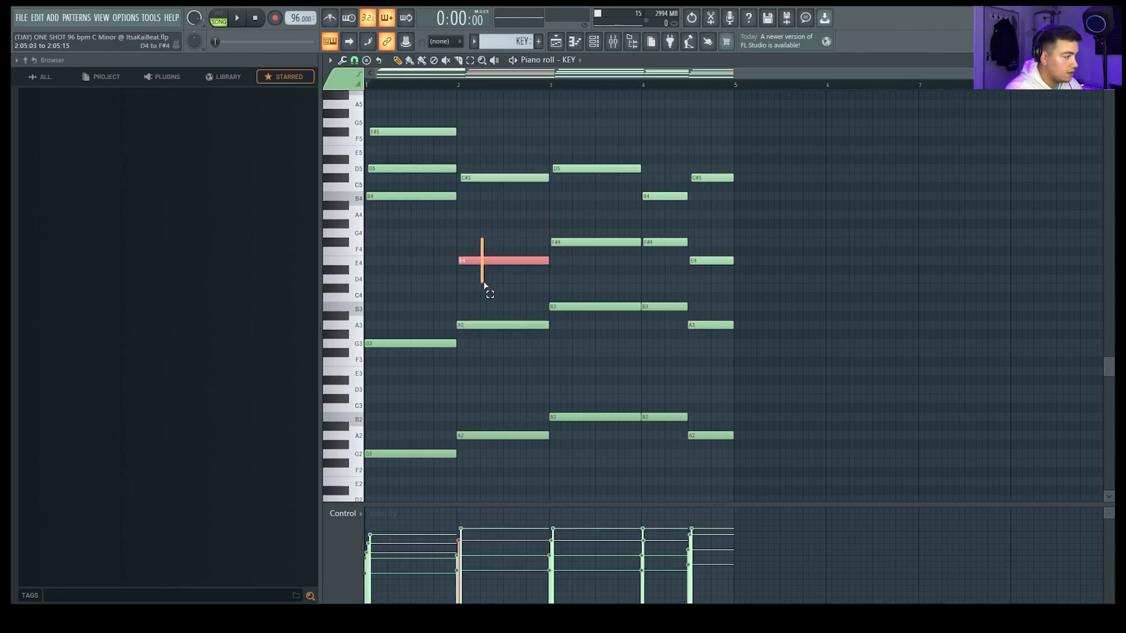
key(ctrl+Down)
click(518, 178)
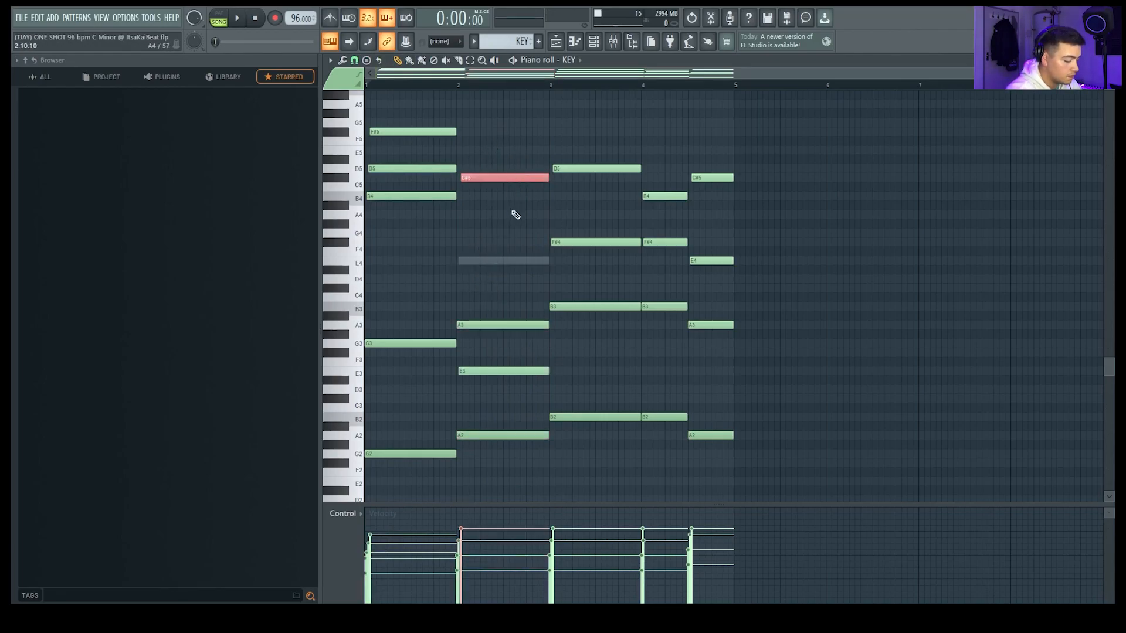
key(ctrl+Down)
key(ctrl+Down)
drag(478, 350, 495, 489)
Step: Raise the second chord's C#3 note by two octaves and its E3 note by one octave
click(505, 398)
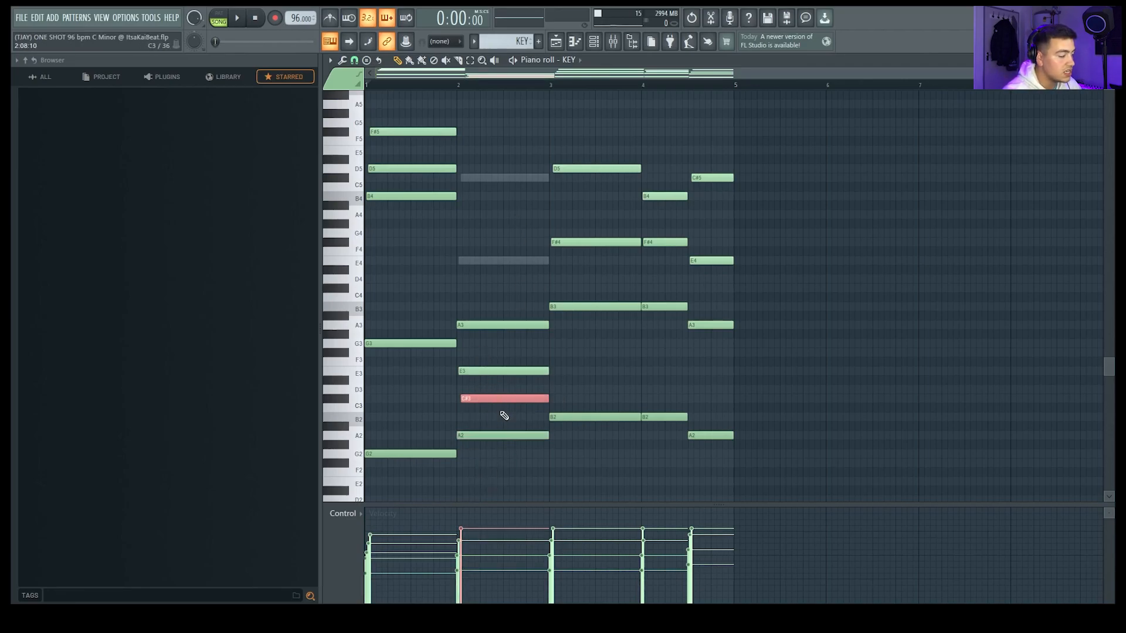
key(ctrl+Up)
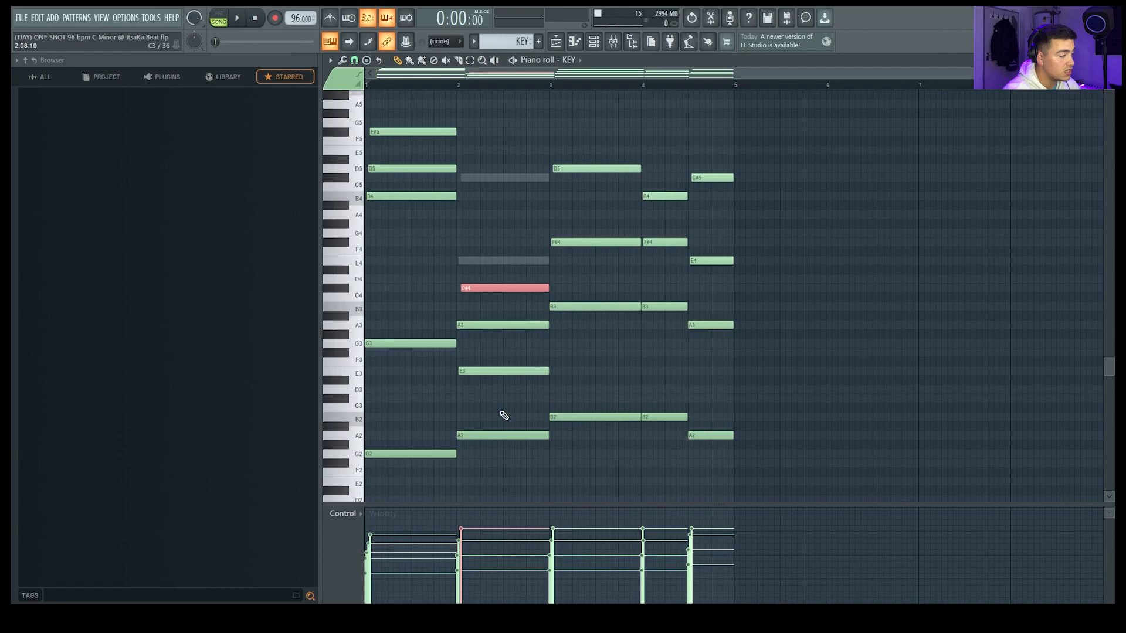
drag(487, 367, 494, 400)
key(ctrl+Up)
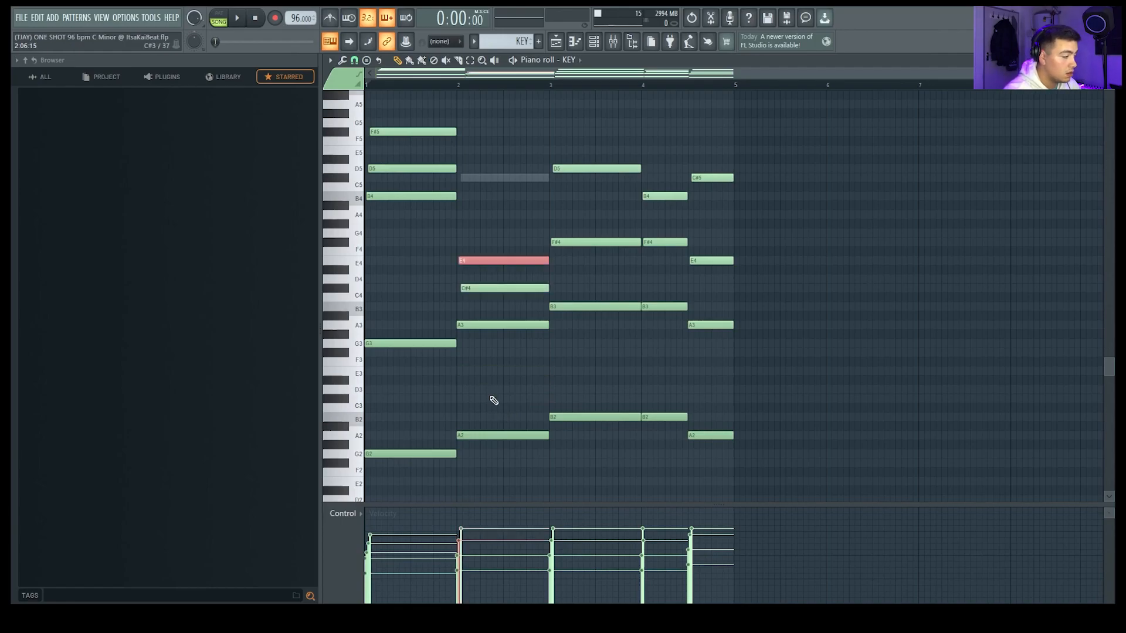
click(508, 288)
key(ctrl+Up)
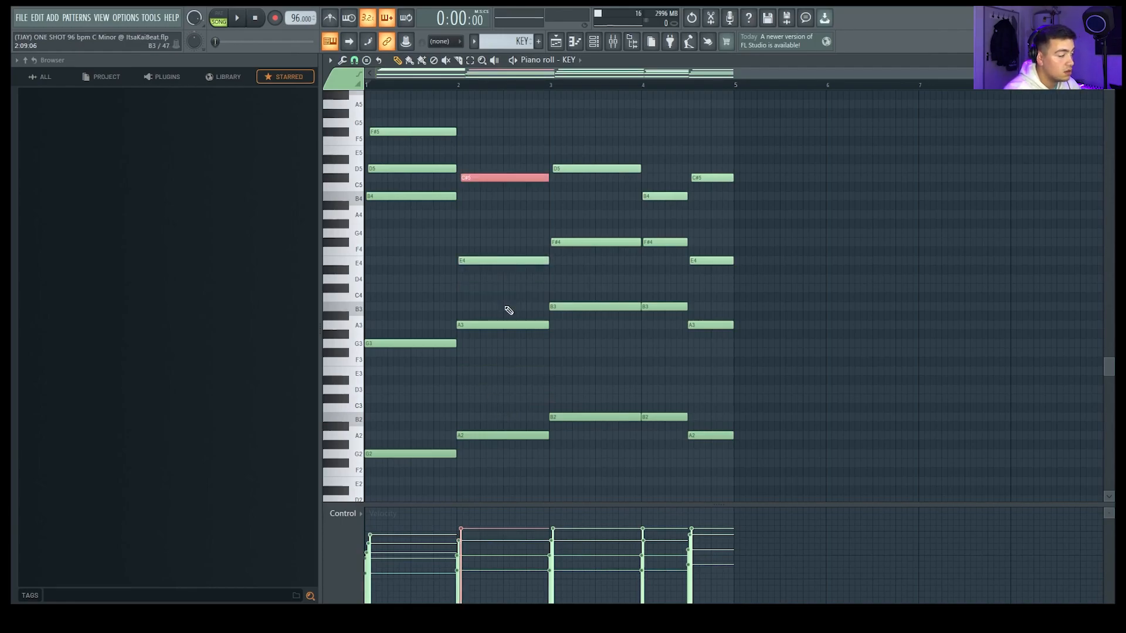
click(507, 312)
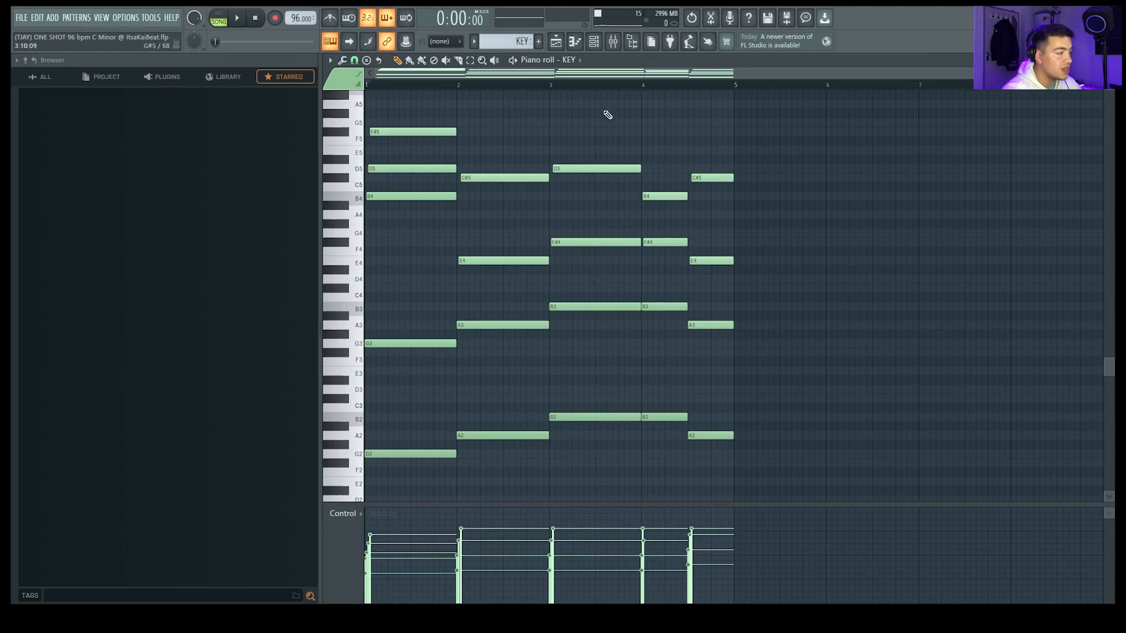
Step: Lower the third chord's D5 note by two octaves and its F#4 note by one octave
drag(608, 113, 587, 481)
click(632, 359)
drag(606, 158, 588, 245)
key(ctrl+Down)
key(ctrl+Down)
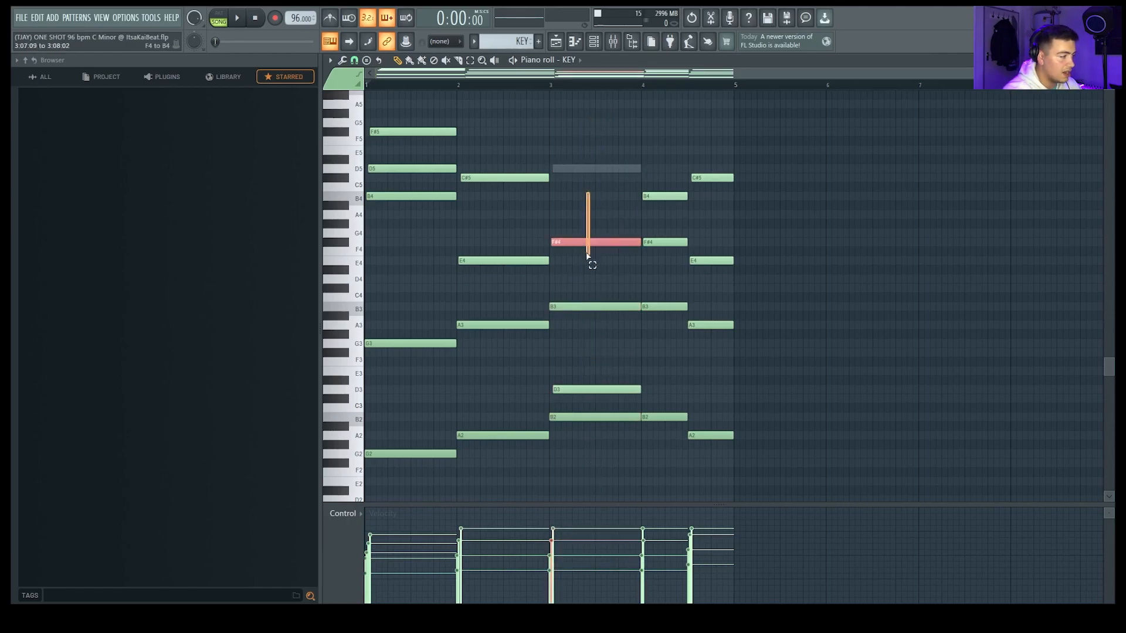
key(ctrl+Down)
scroll(589, 276, down, 2)
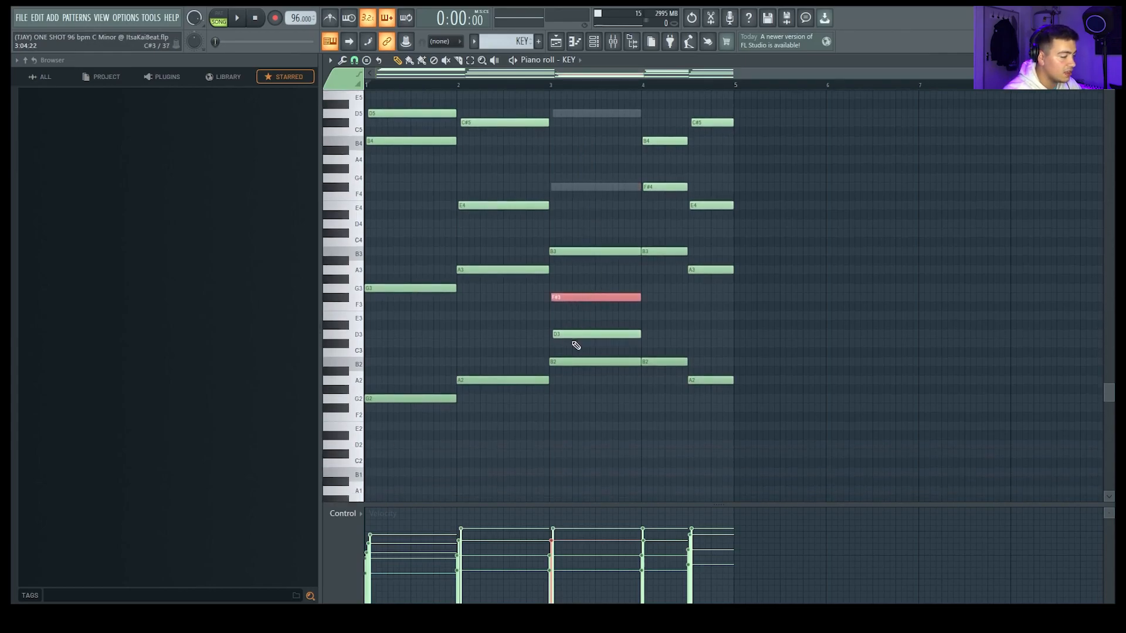
scroll(574, 345, up, 2)
Step: Raise the third chord's D3 note by two octaves and its F#3 note by one octave
drag(590, 325, 594, 352)
drag(613, 281, 589, 351)
key(ctrl+Up)
key(ctrl+Up)
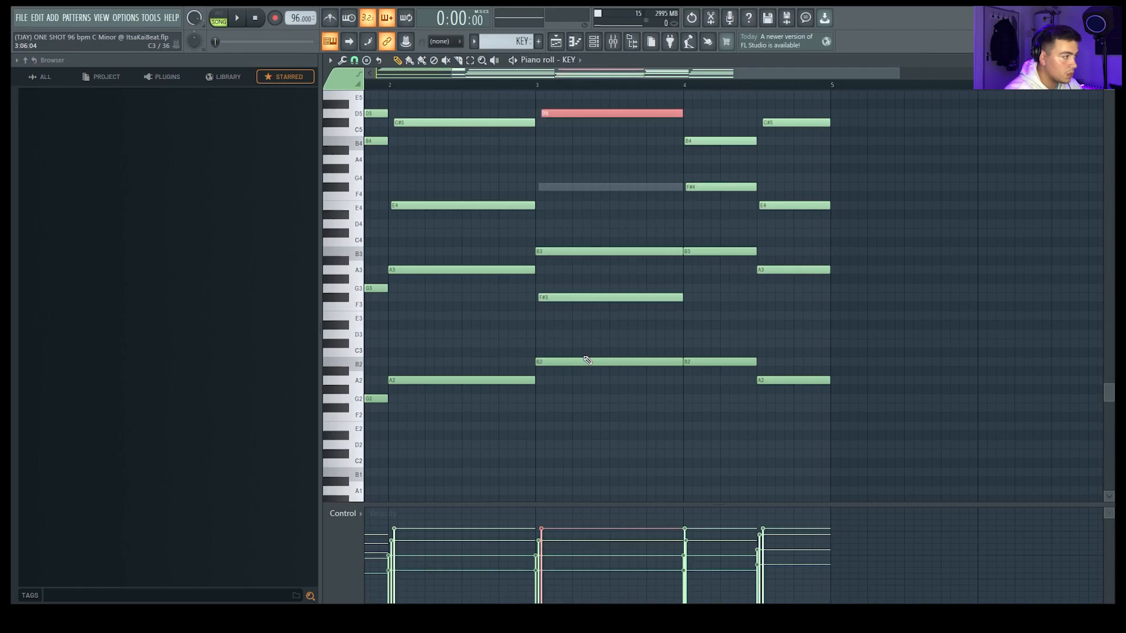
drag(660, 262, 604, 334)
key(ctrl+Up)
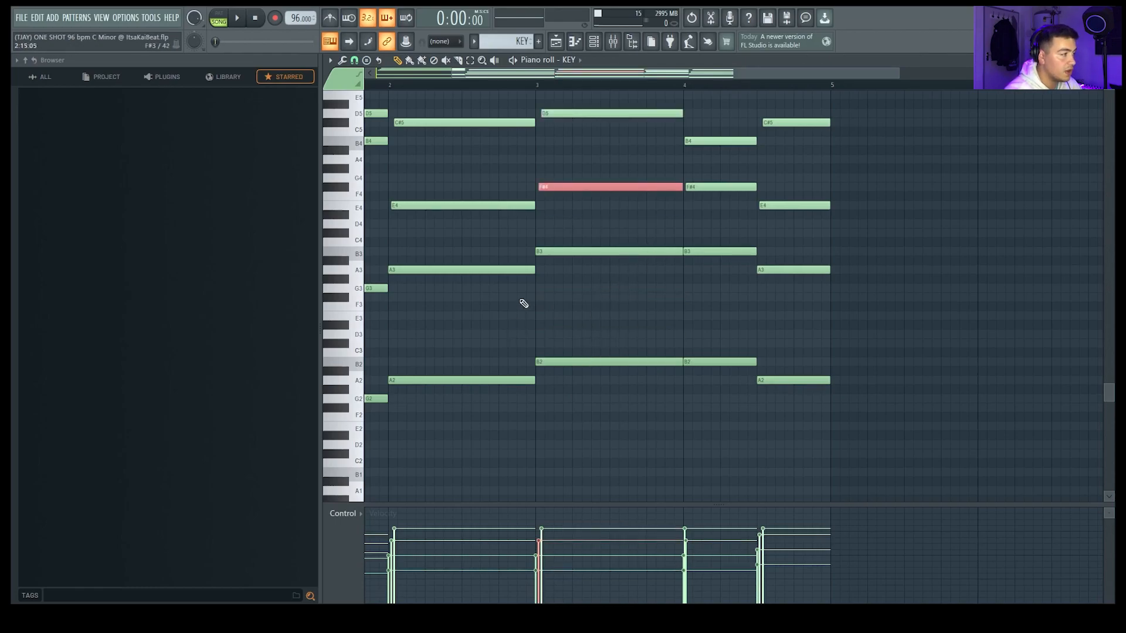
scroll(573, 287, down, 2)
scroll(629, 252, up, 1)
Step: Compare the third chord's top D5 note with the notes of the fourth chord by selecting them
drag(593, 119, 583, 174)
scroll(617, 212, up, 1)
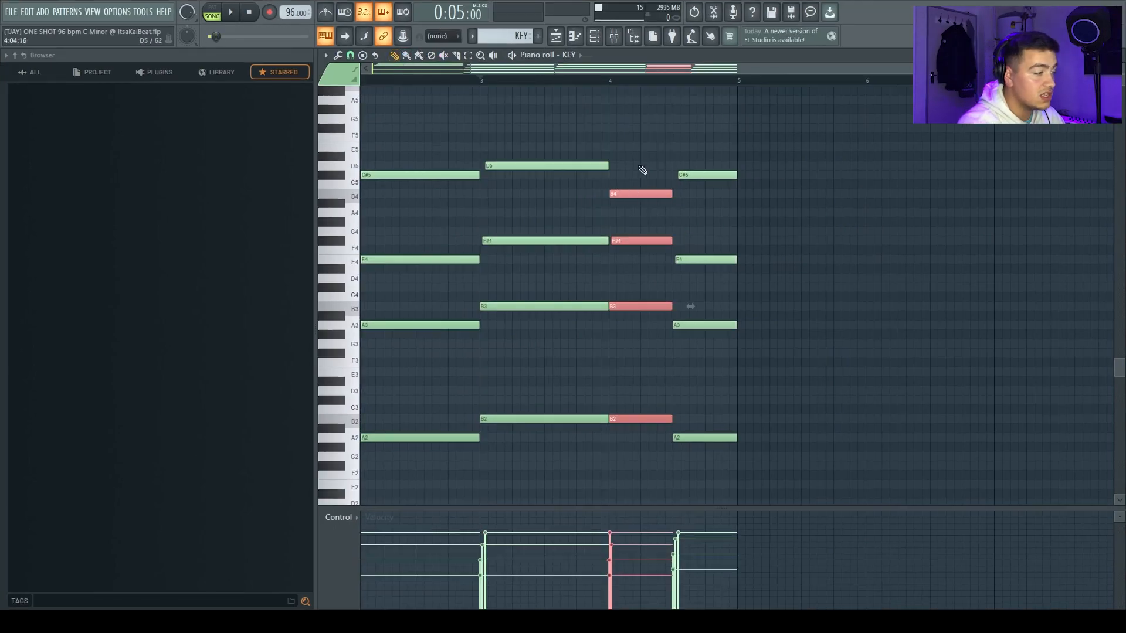
drag(640, 164, 654, 439)
ctrl+click(514, 191)
drag(523, 151, 530, 197)
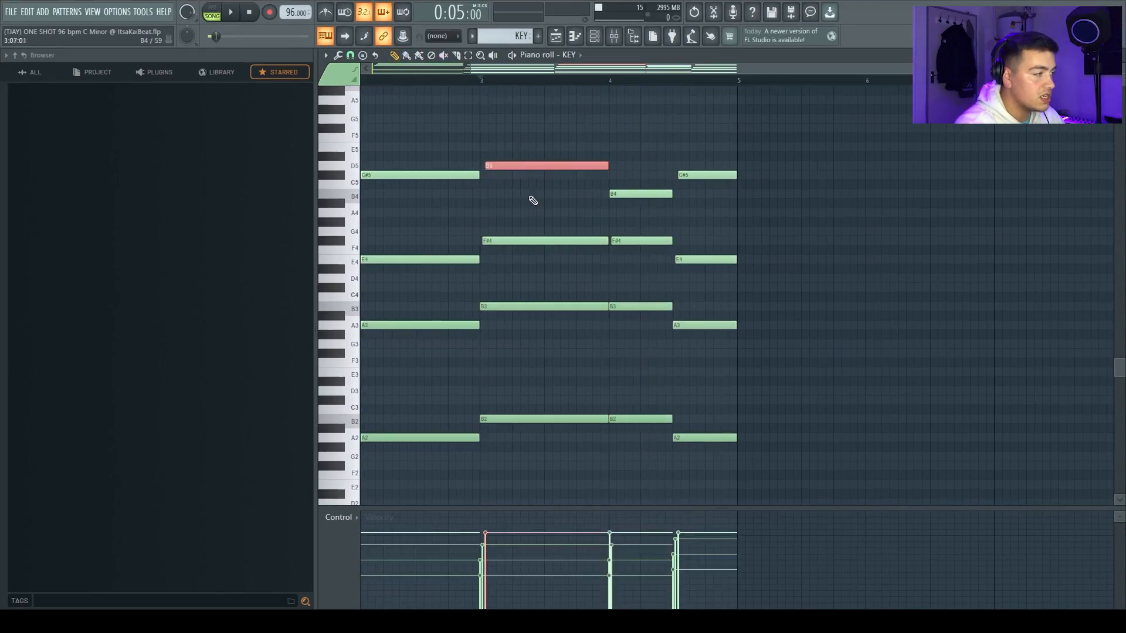
Step: Try the fourth chord with F#4 lowered one octave and a D3 note beneath it, and restore the original voicing
mouse_move(652, 184)
mouse_down()
mouse_move(649, 218)
mouse_move(628, 251)
mouse_up()
key(ctrl+Down)
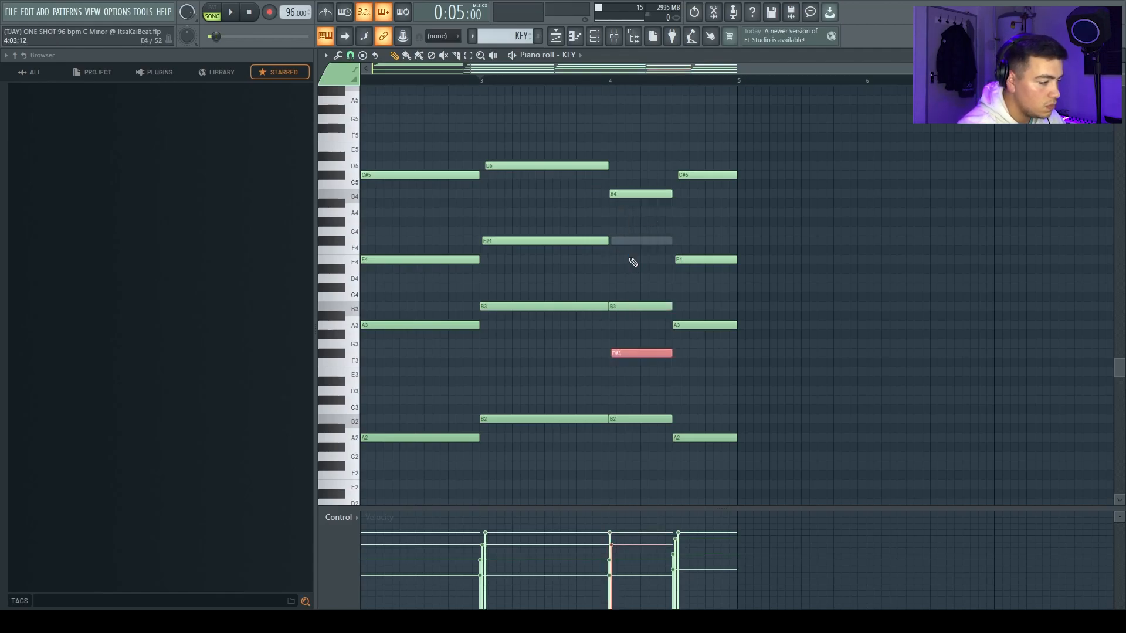
click(614, 392)
drag(623, 390, 673, 391)
right_click(636, 389)
click(634, 355)
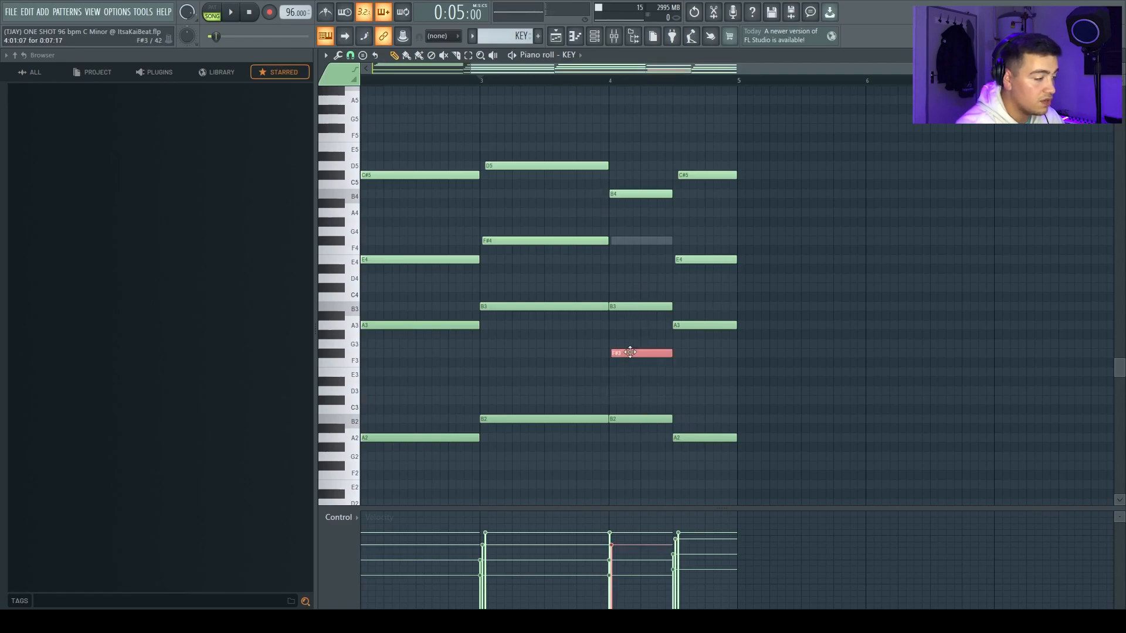
key(ctrl+Up)
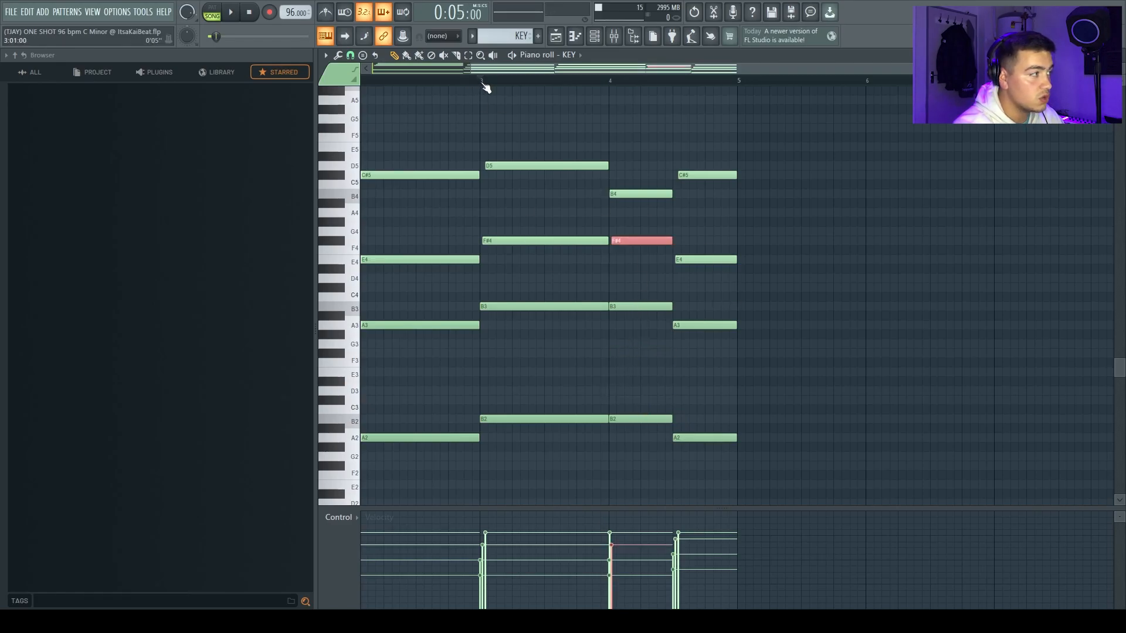
Step: Play the progression from bar 3 to hear the third and fourth chords
key(space)
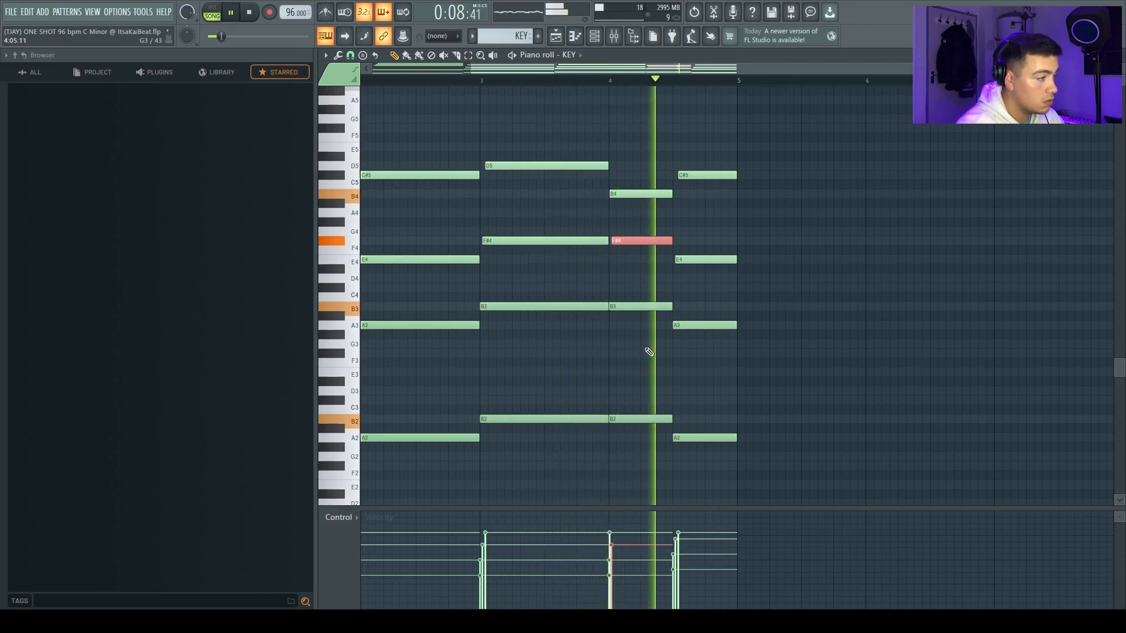
key(space)
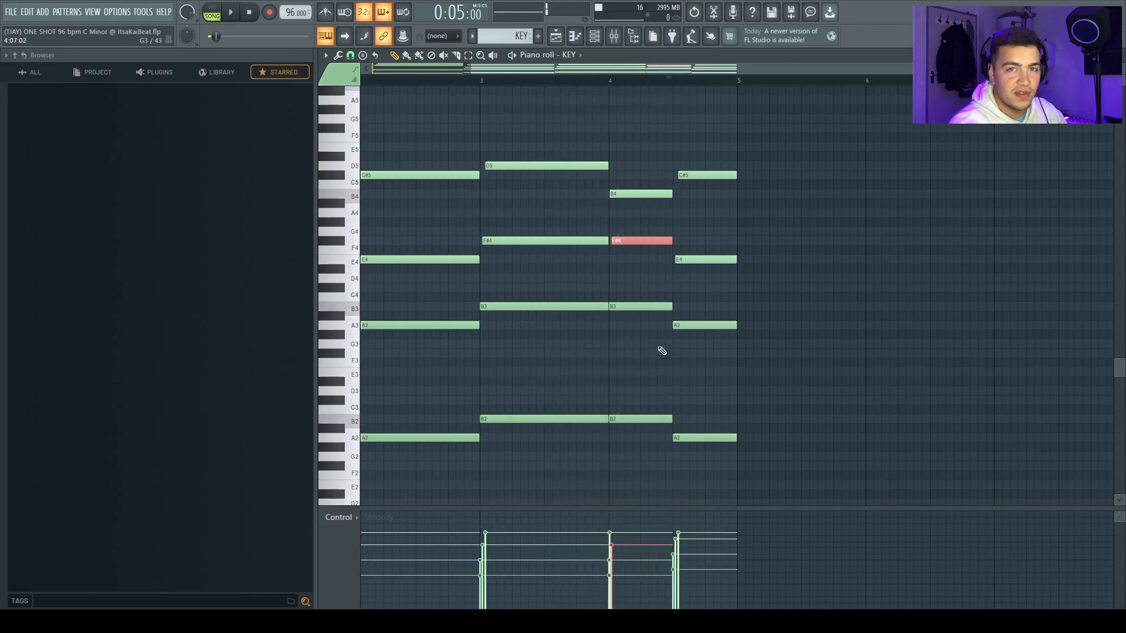
scroll(769, 411, down, 2)
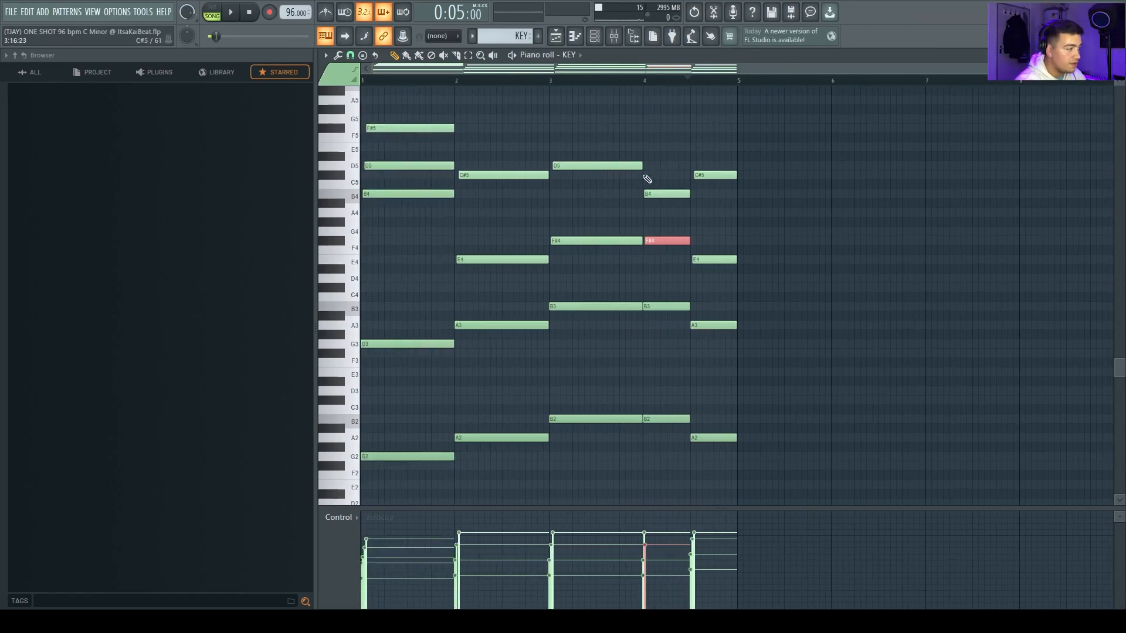
Step: Compare the notes of the second and final chords, and play the progression from bar 2
mouse_move(494, 81)
mouse_down()
mouse_move(513, 173)
mouse_move(496, 452)
mouse_up()
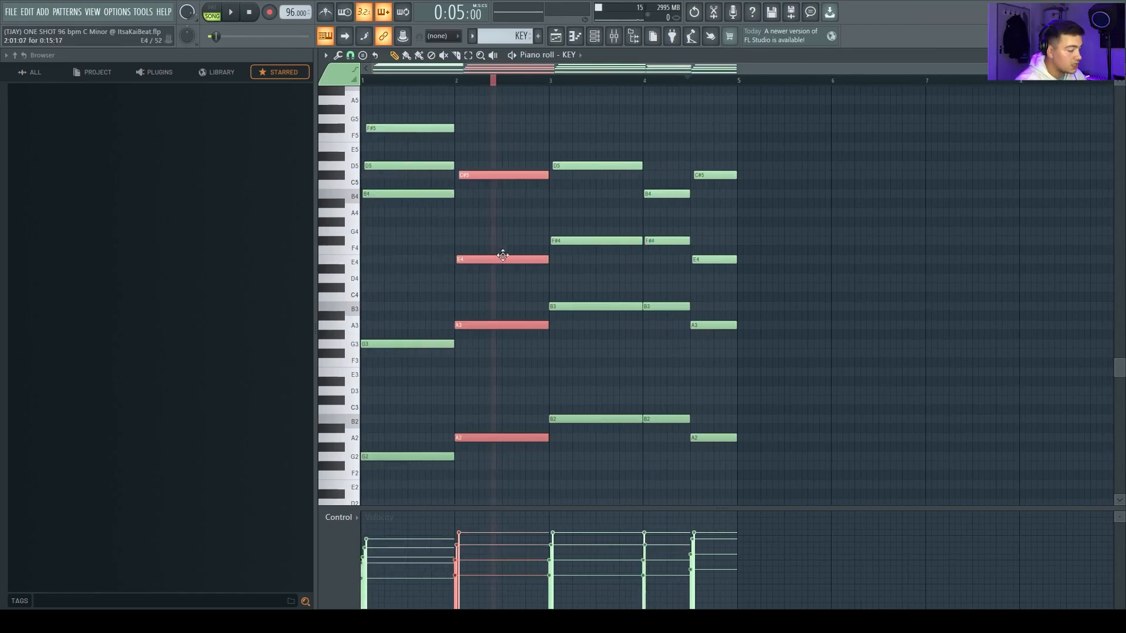
drag(473, 97, 523, 478)
drag(723, 133, 732, 458)
click(850, 319)
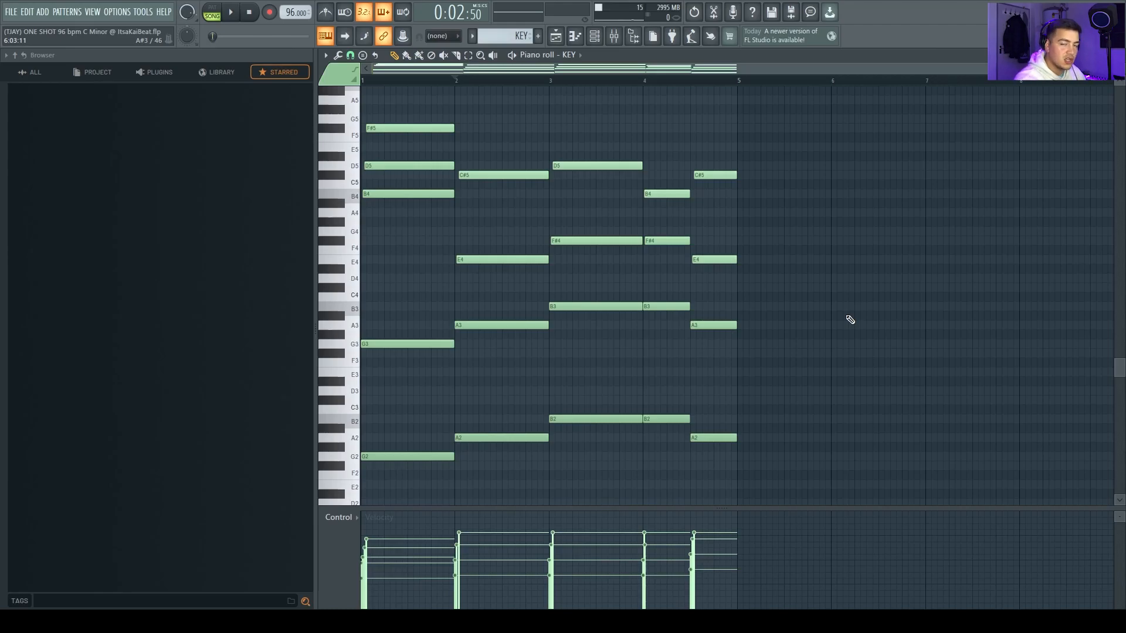
key(space)
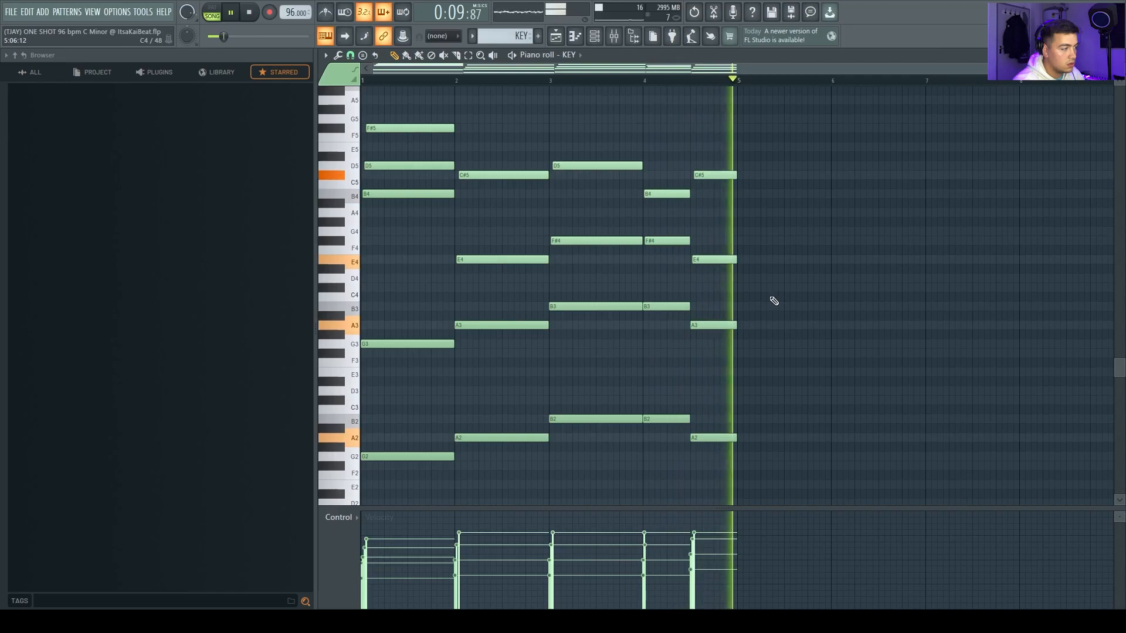
Step: Stop playback and select all notes of the second chord in the KEY pattern
key(space)
scroll(668, 276, down, 5)
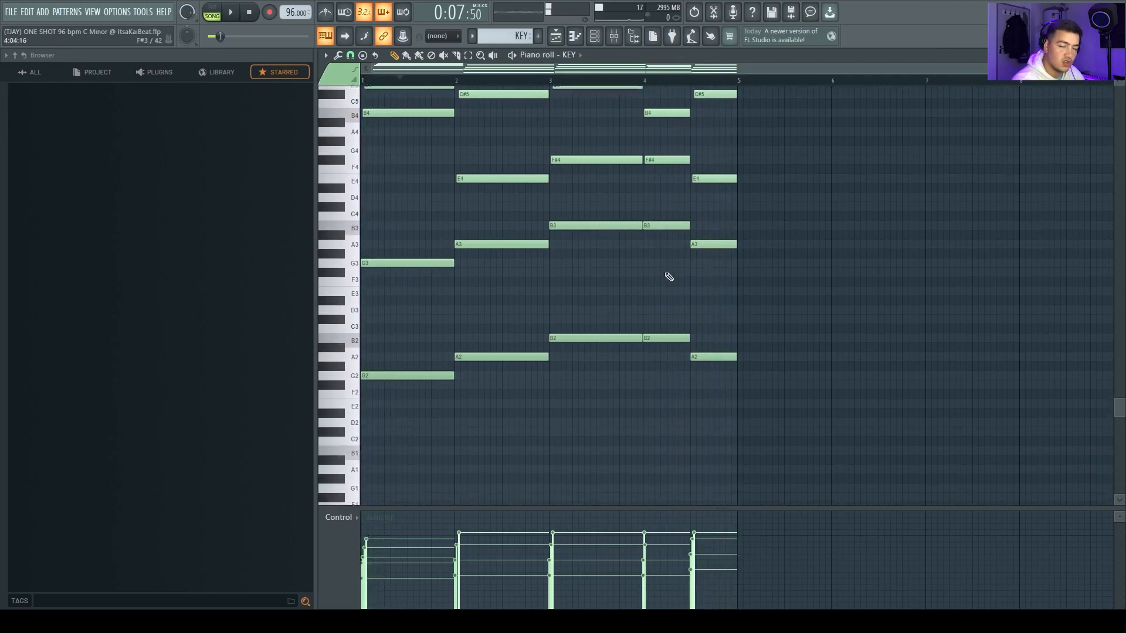
scroll(492, 181, up, 4)
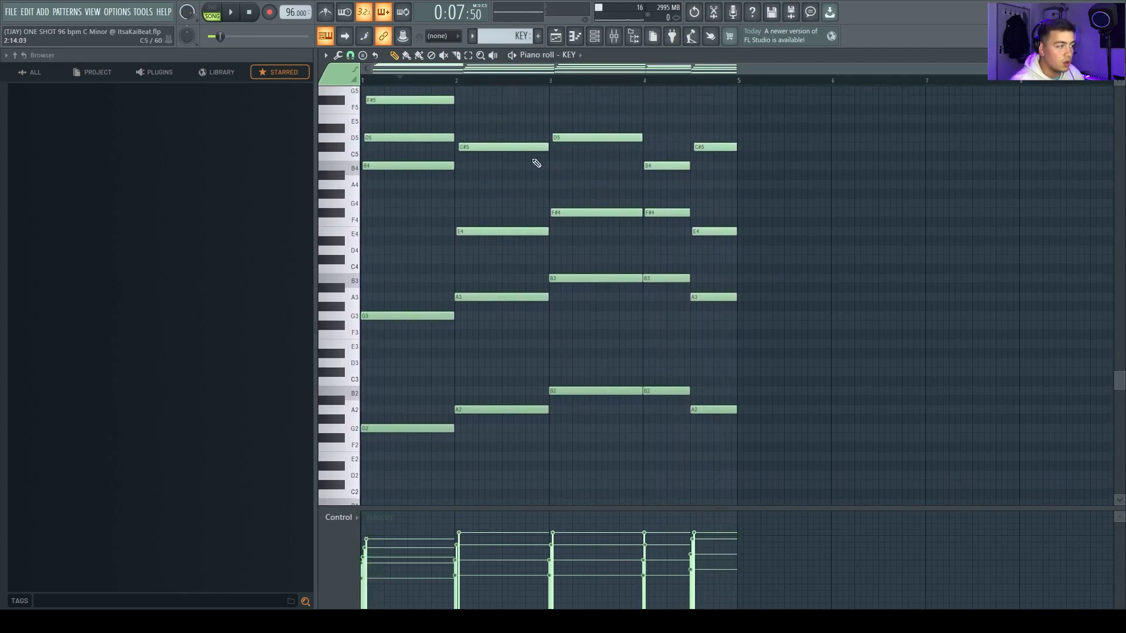
drag(500, 107, 510, 480)
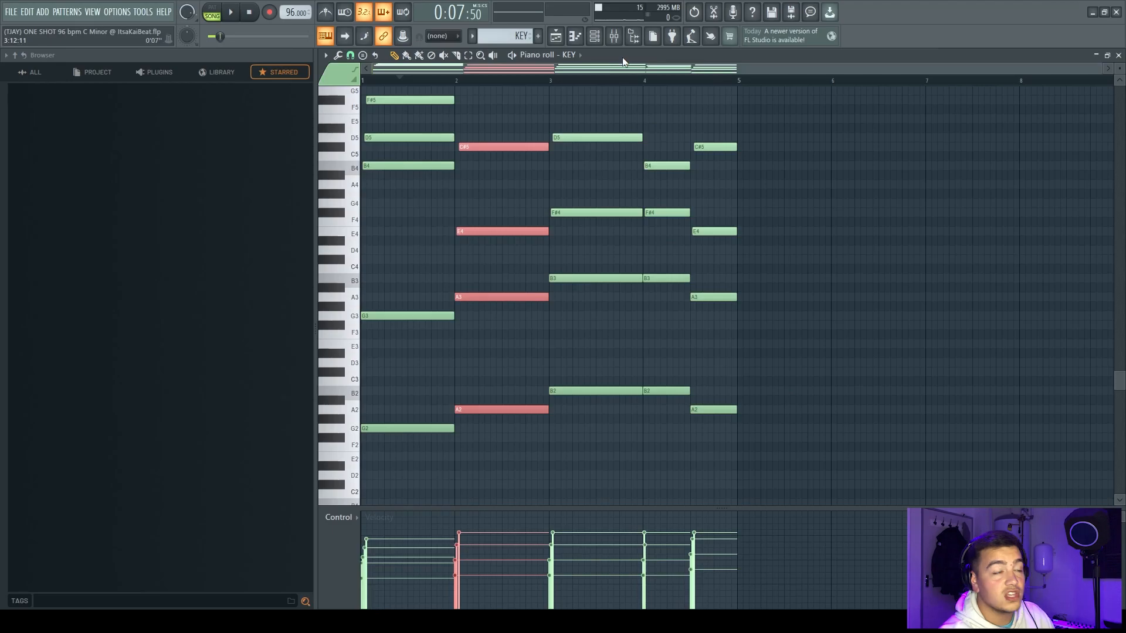
Step: Inspect the Piano 1 mixer track's effects: FabFilter Pro-Q 3, ValhallaVintageVerb, EffectRack and ValhallaDelay
click(614, 35)
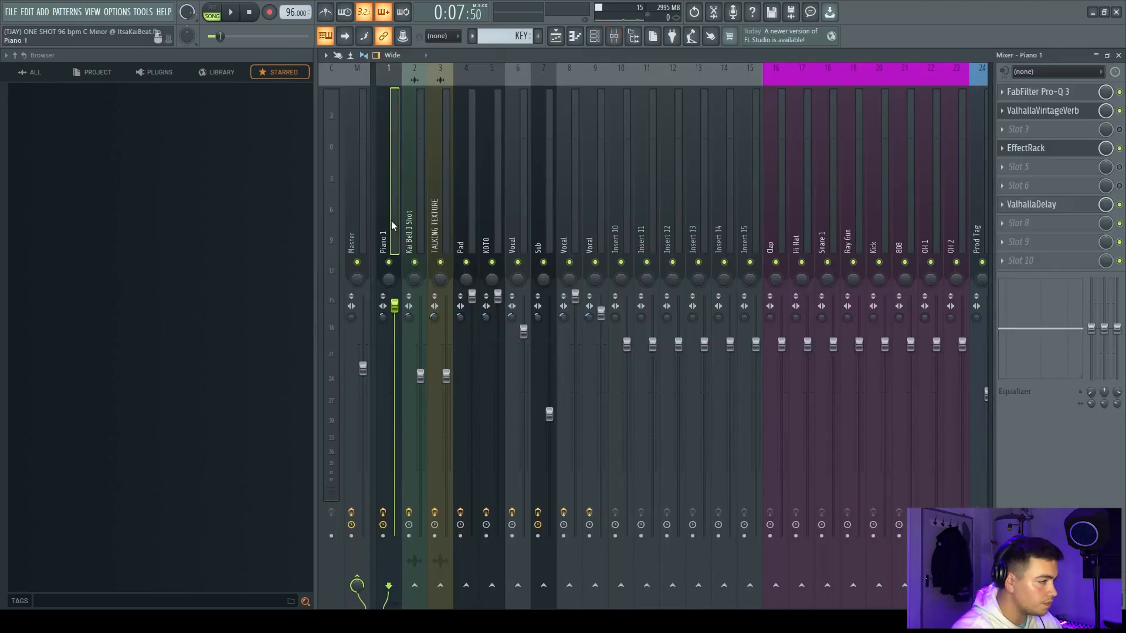
click(1046, 92)
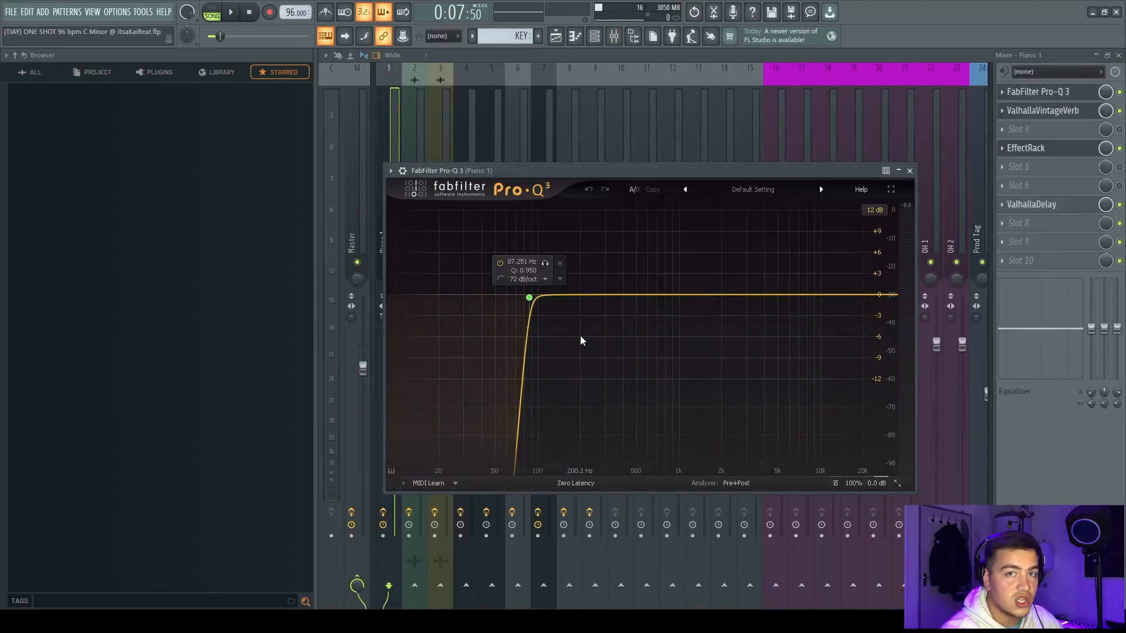
click(1042, 110)
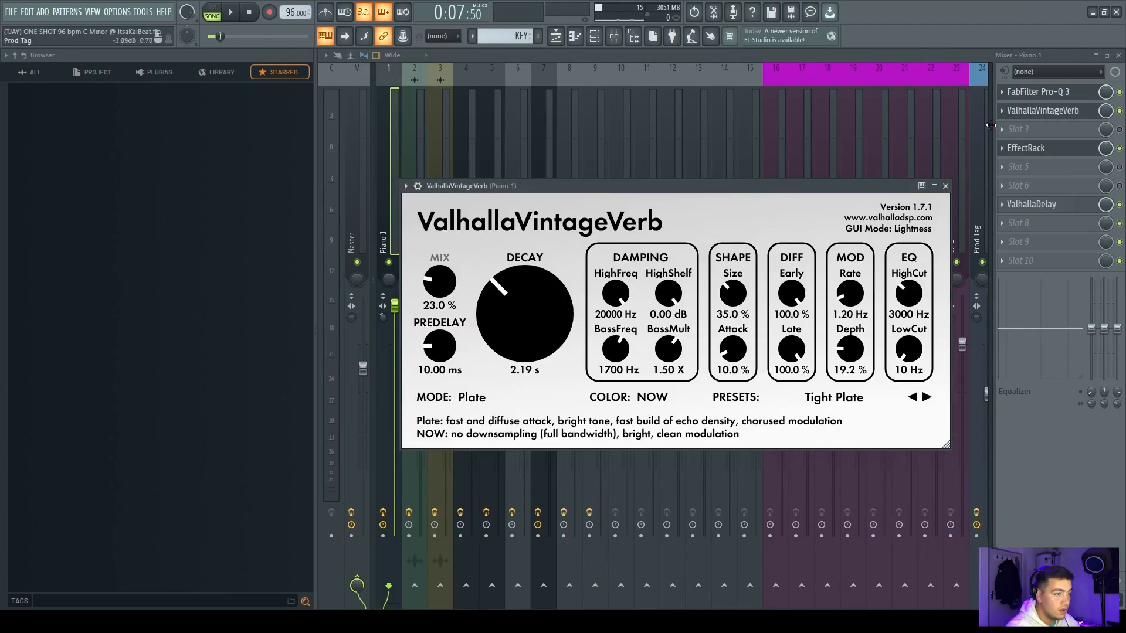
click(1029, 148)
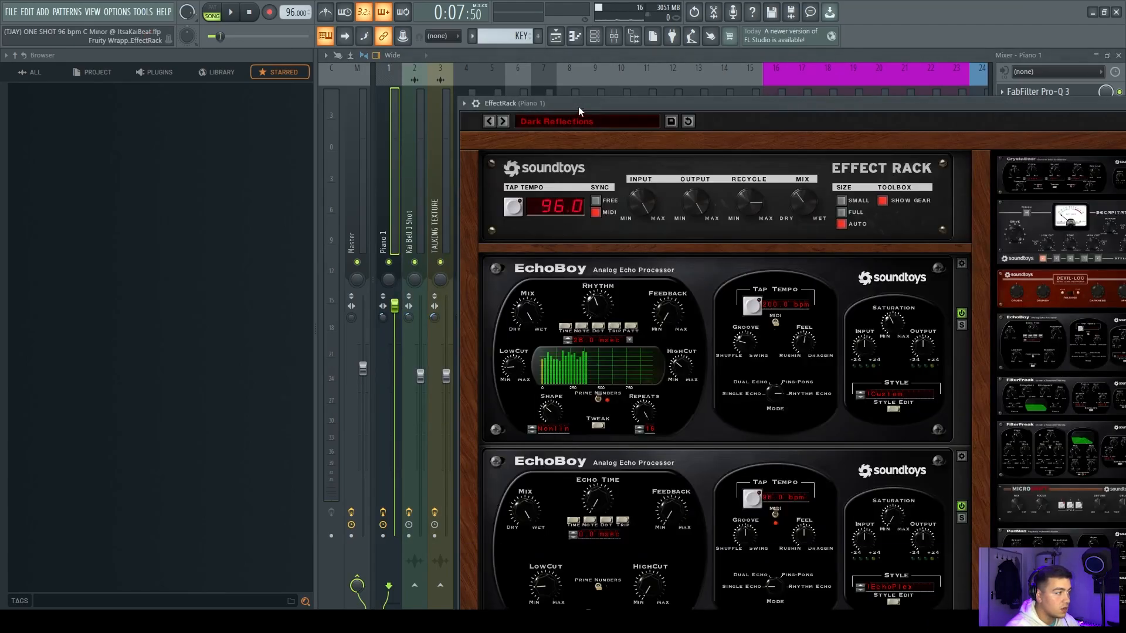
drag(628, 104, 522, 66)
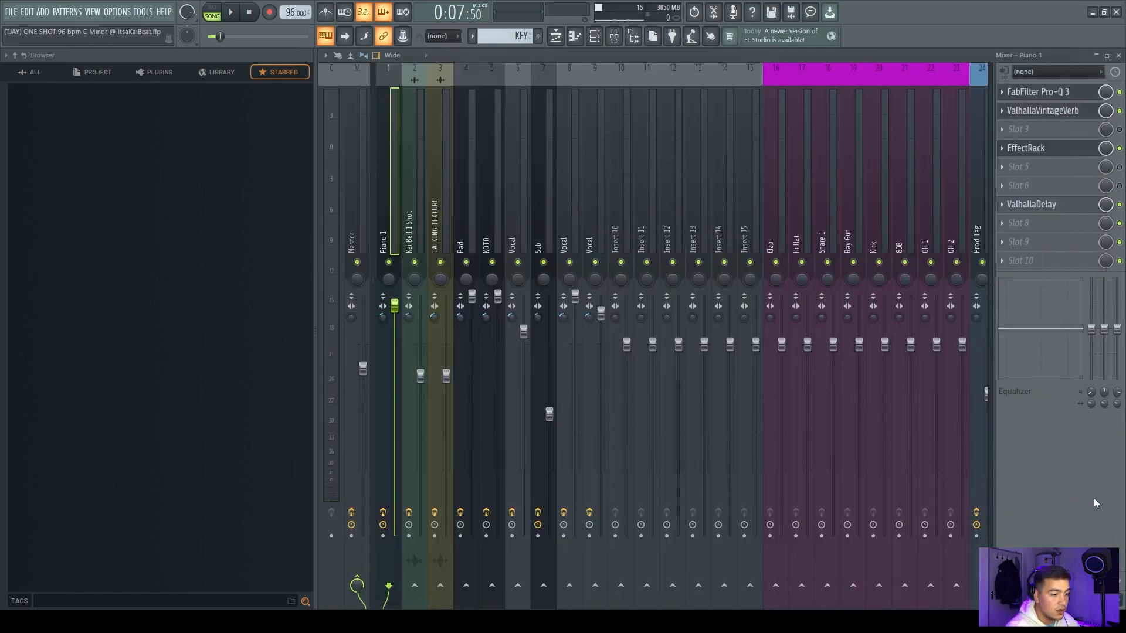
click(1056, 65)
click(1033, 204)
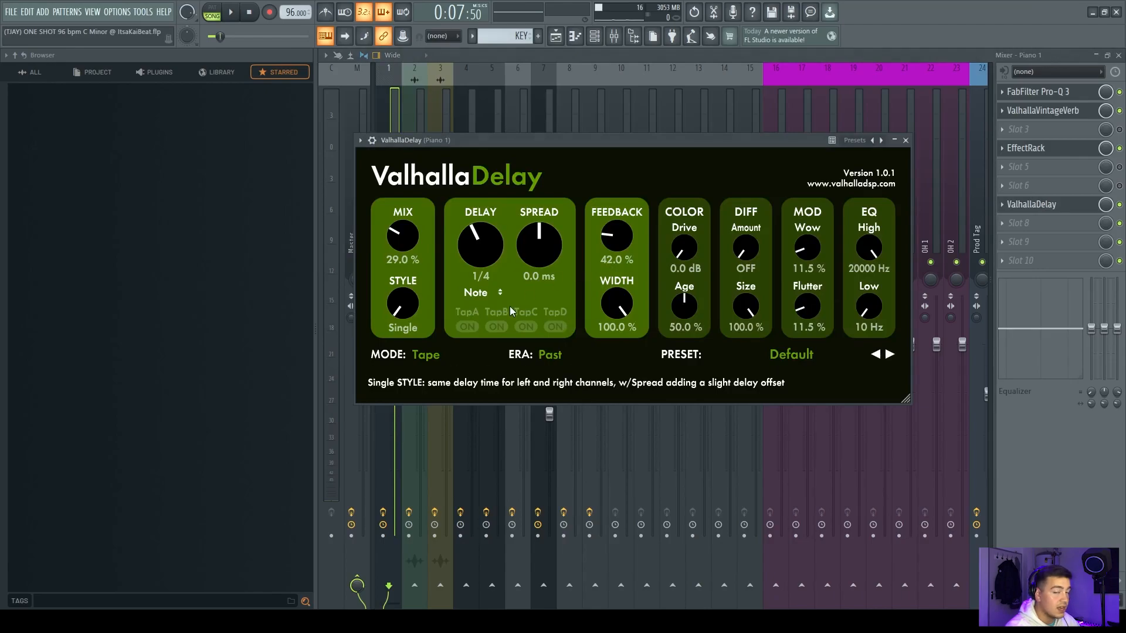
Step: Open the KEY channel's sampler settings and preview its one-shot sample
click(595, 37)
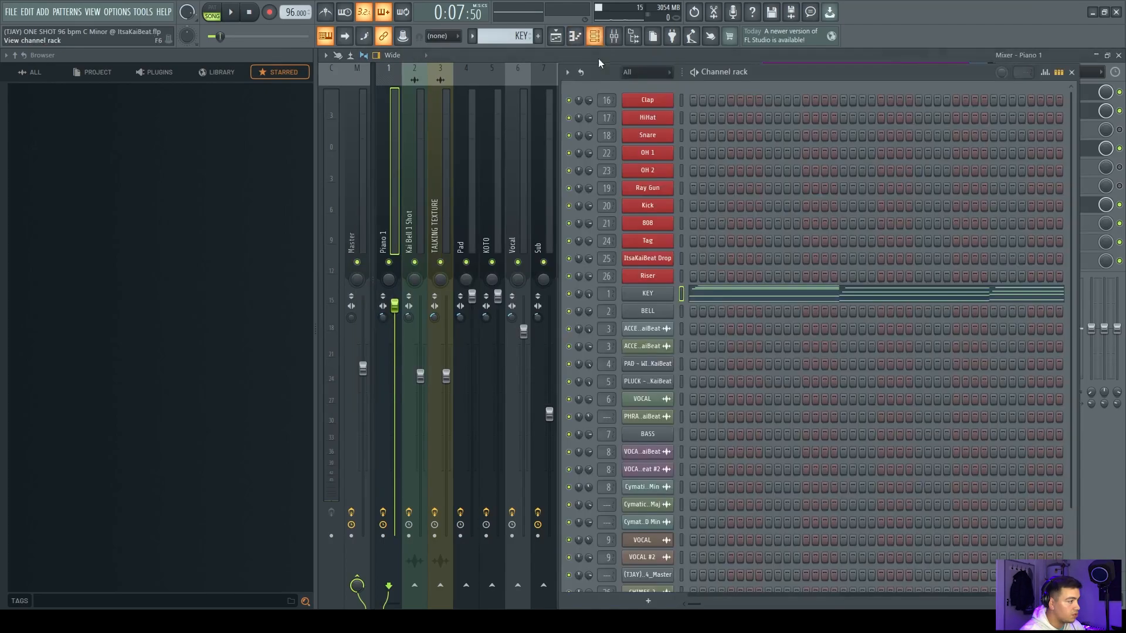
click(652, 297)
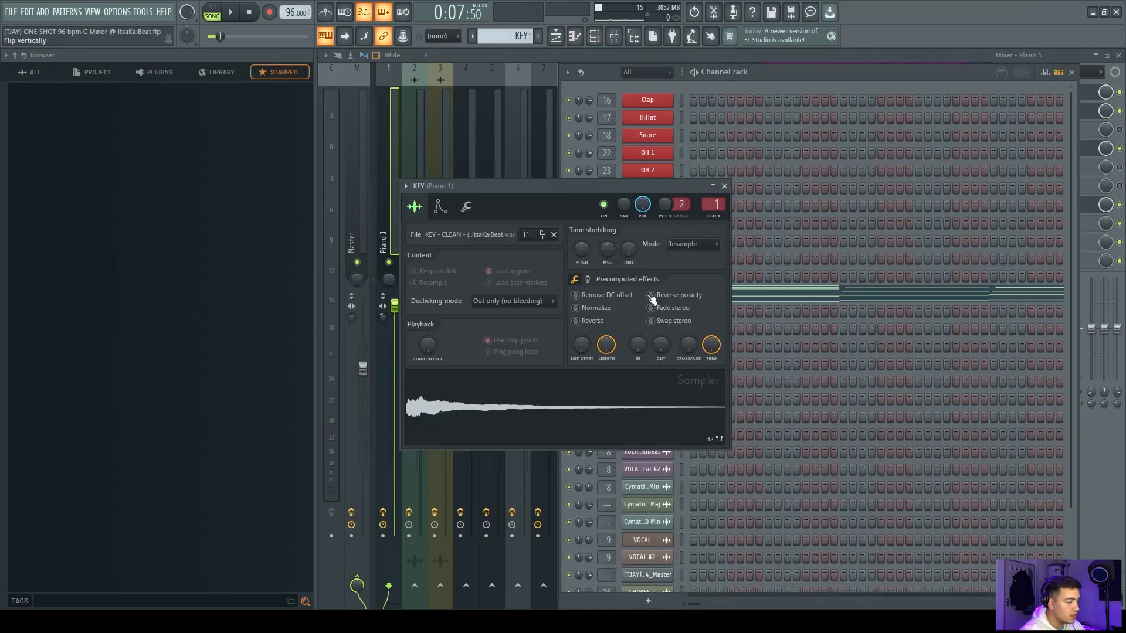
click(511, 404)
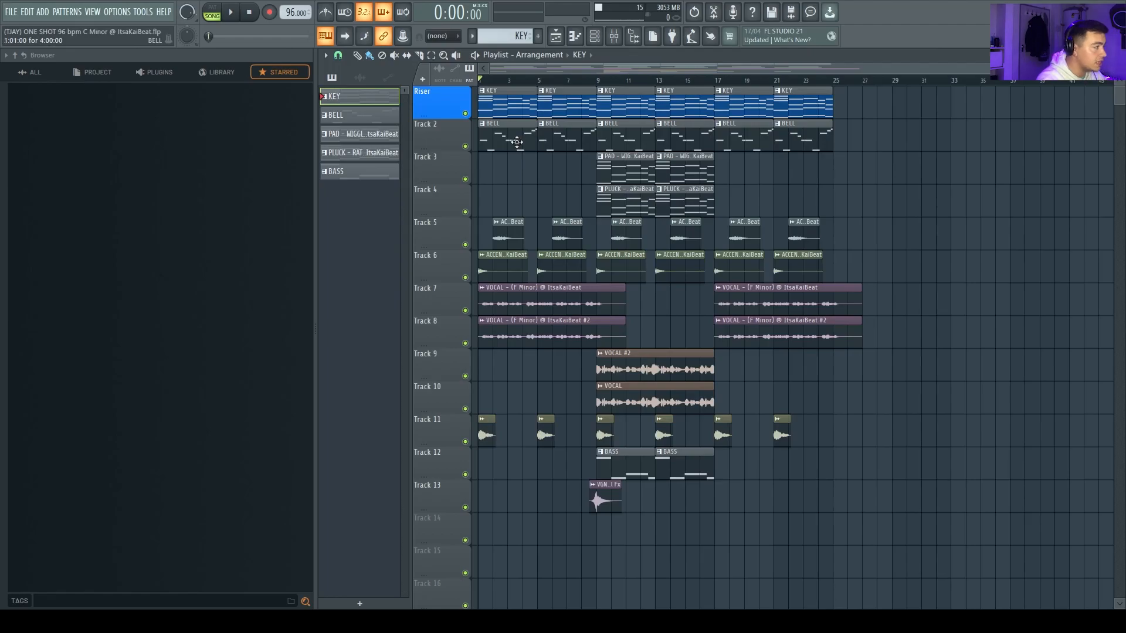
Step: Solo Track 2 in the playlist and play the BELL pattern's melody in the piano roll
right_click(466, 147)
double_click(491, 144)
key(space)
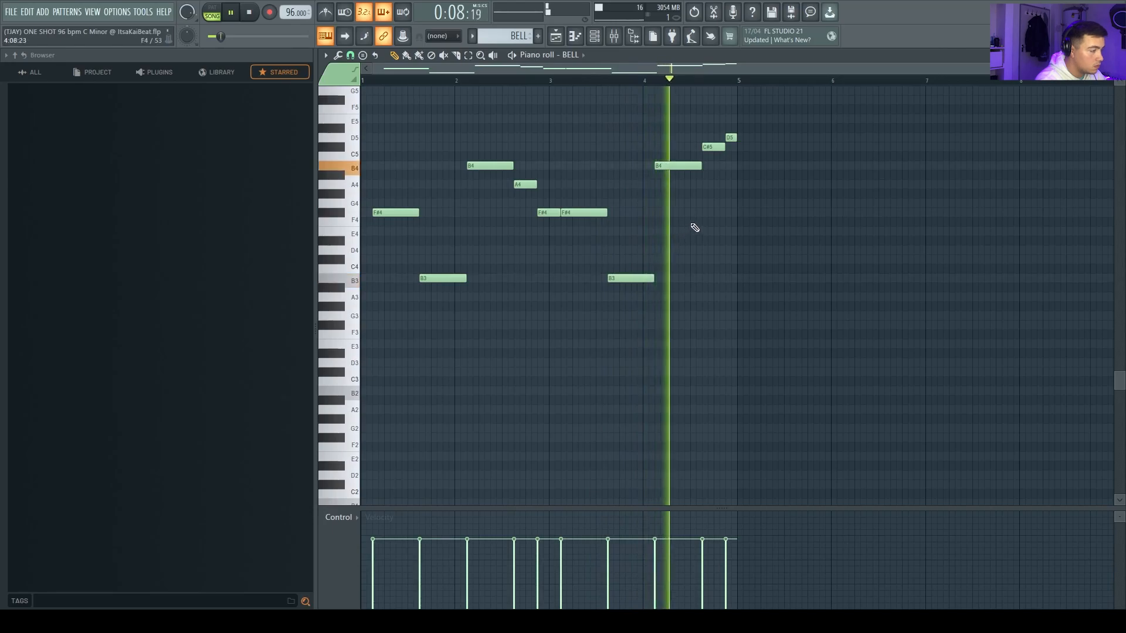
key(space)
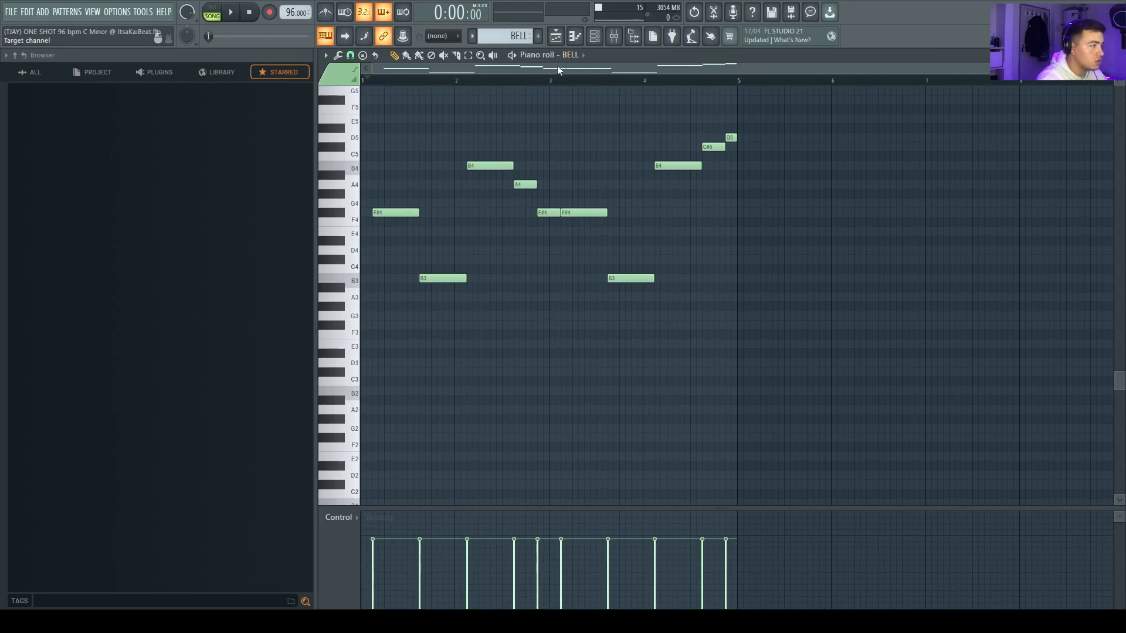
Step: Unmute the KEY track alongside the BELL track in the playlist and play both together
click(556, 36)
click(471, 119)
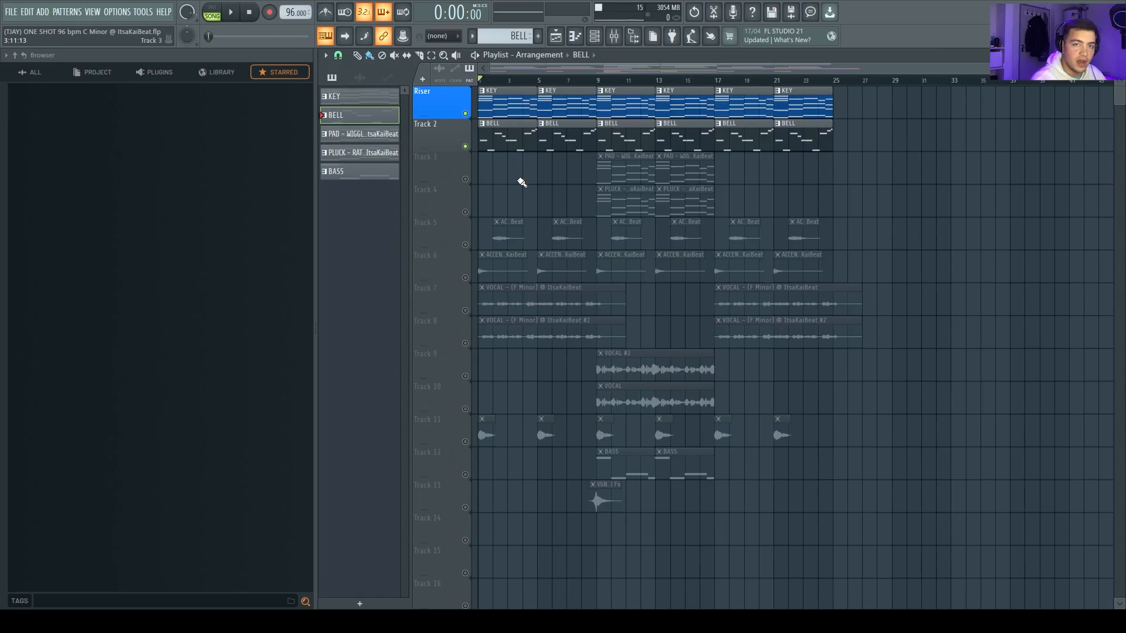
key(space)
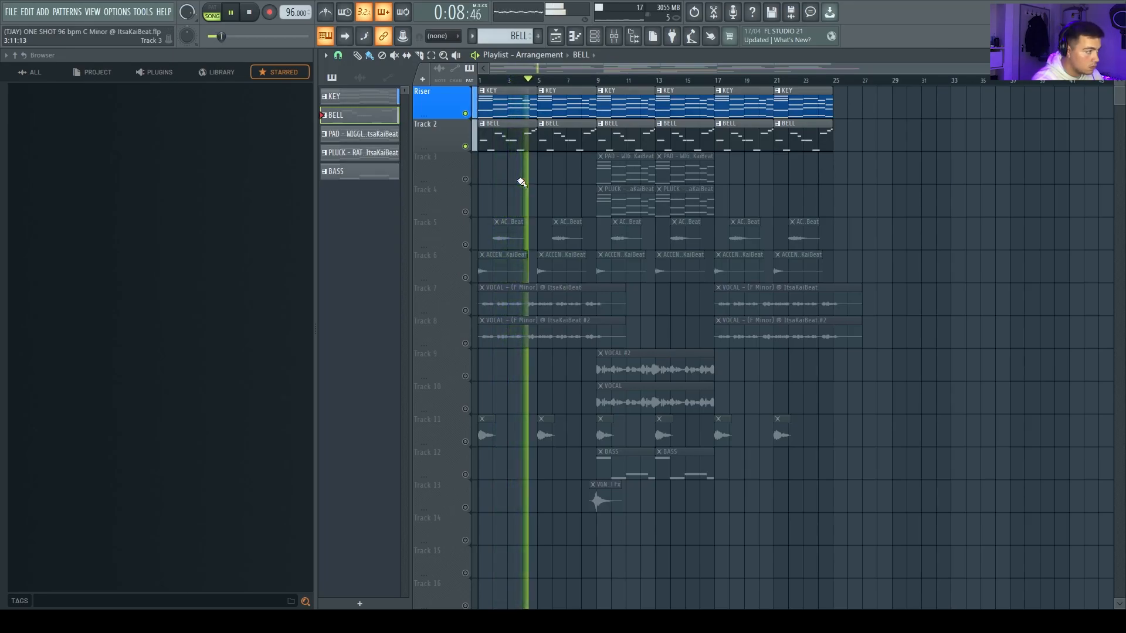
key(space)
Step: Inspect the Kai Bell 1 Shot mixer track's effects: PanCake2, ValhallaDelay, ValhallaVintageVerb, S1 Imager Stereo and FabFilter Pro-Q 3
double_click(513, 147)
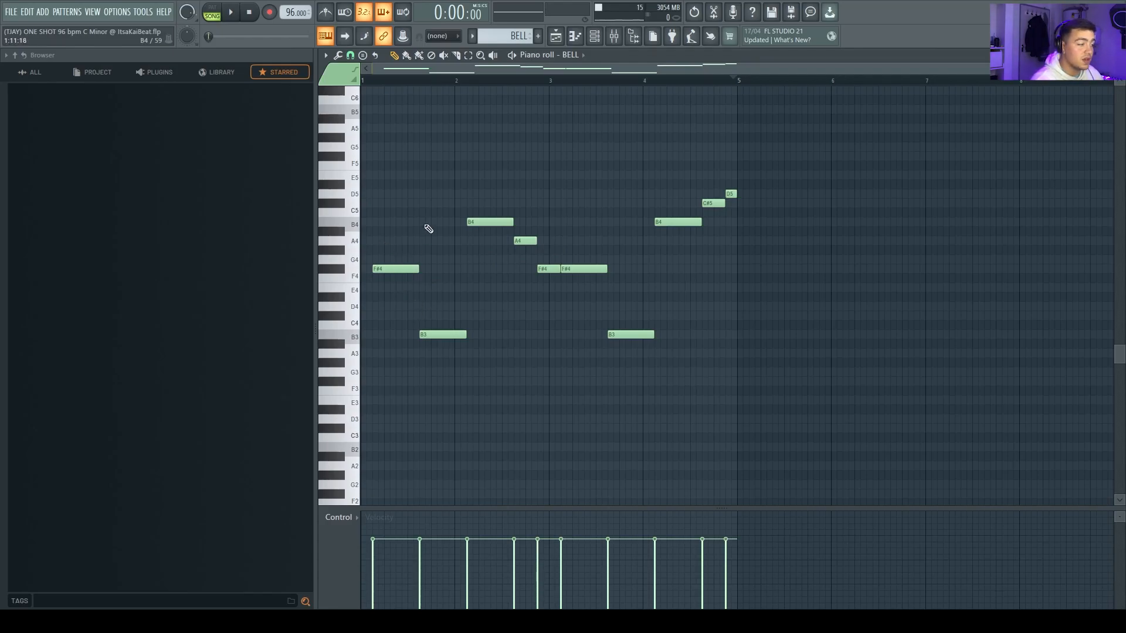
key(F9)
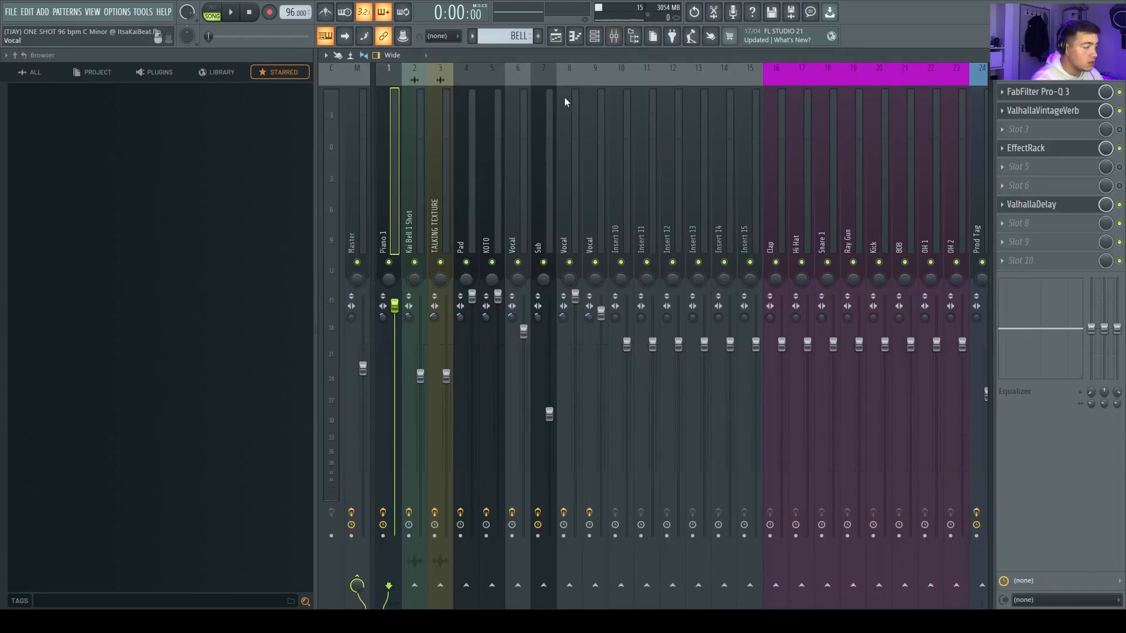
click(409, 213)
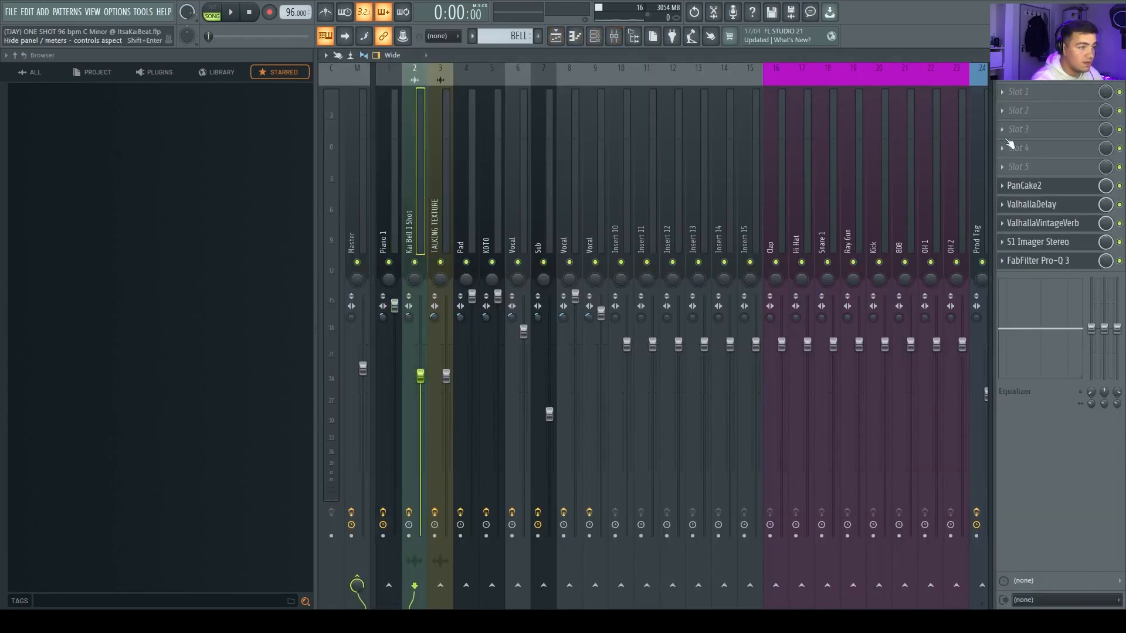
click(1031, 186)
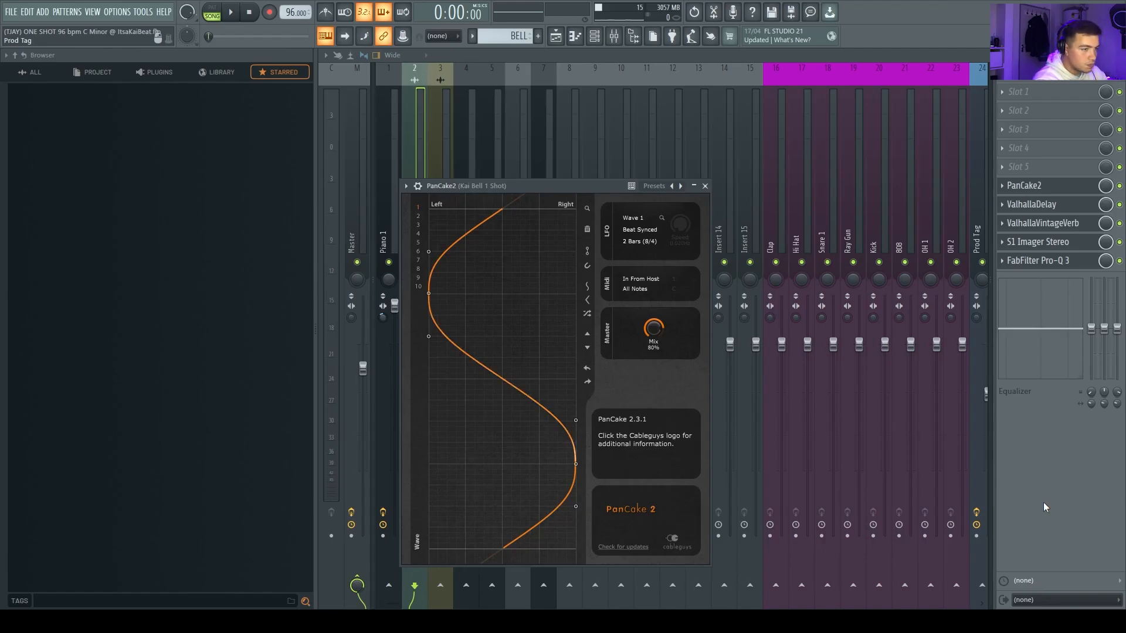
click(1051, 205)
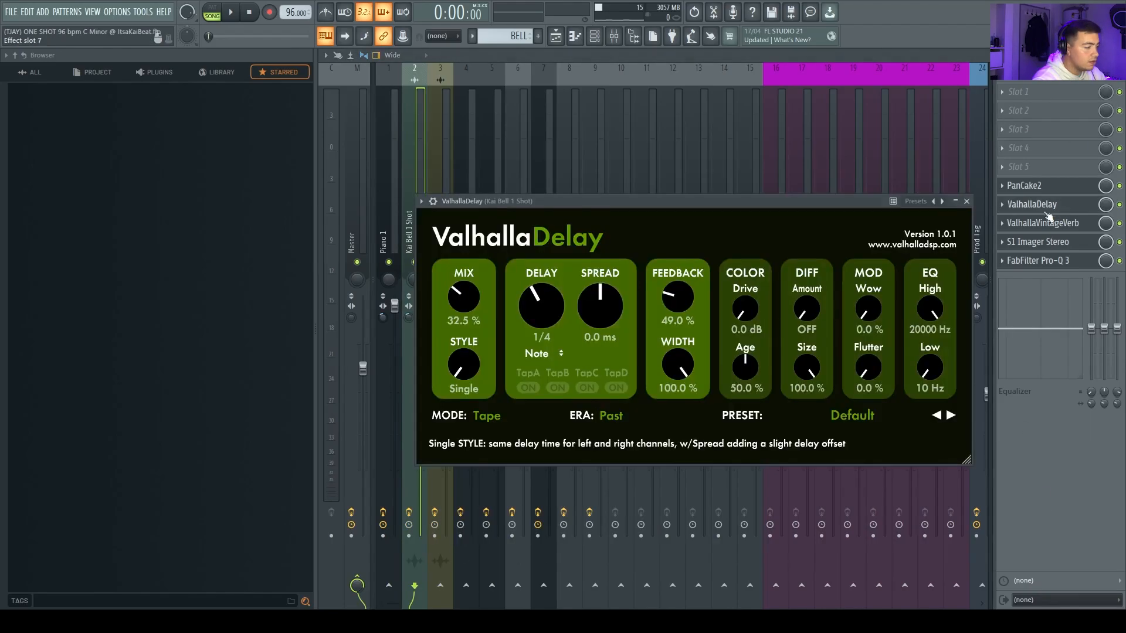
click(1054, 224)
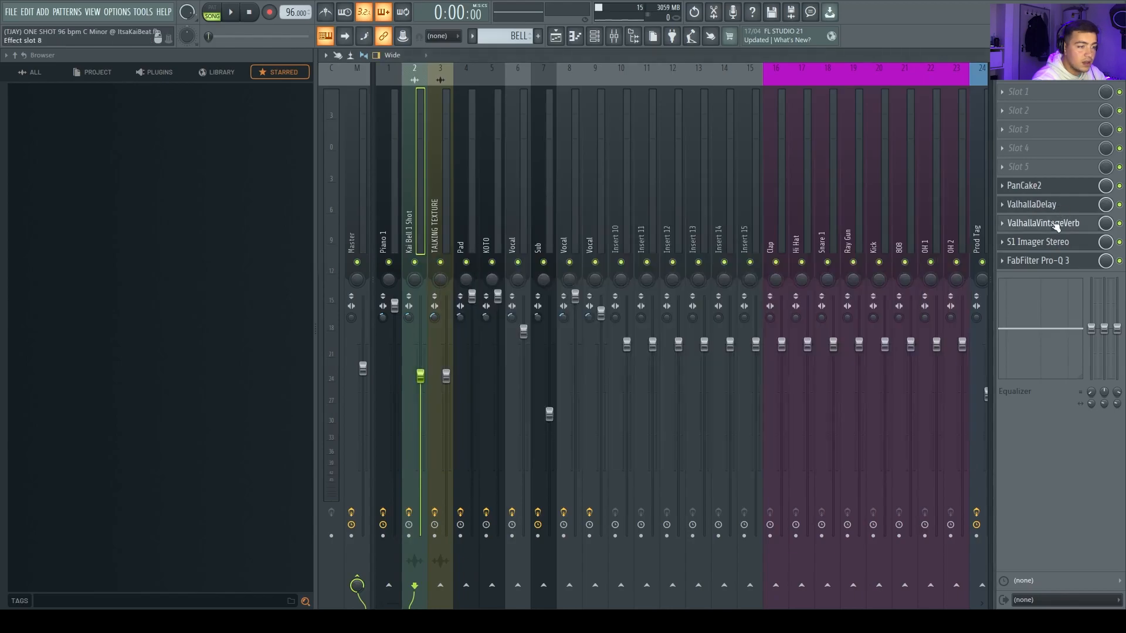
click(1054, 224)
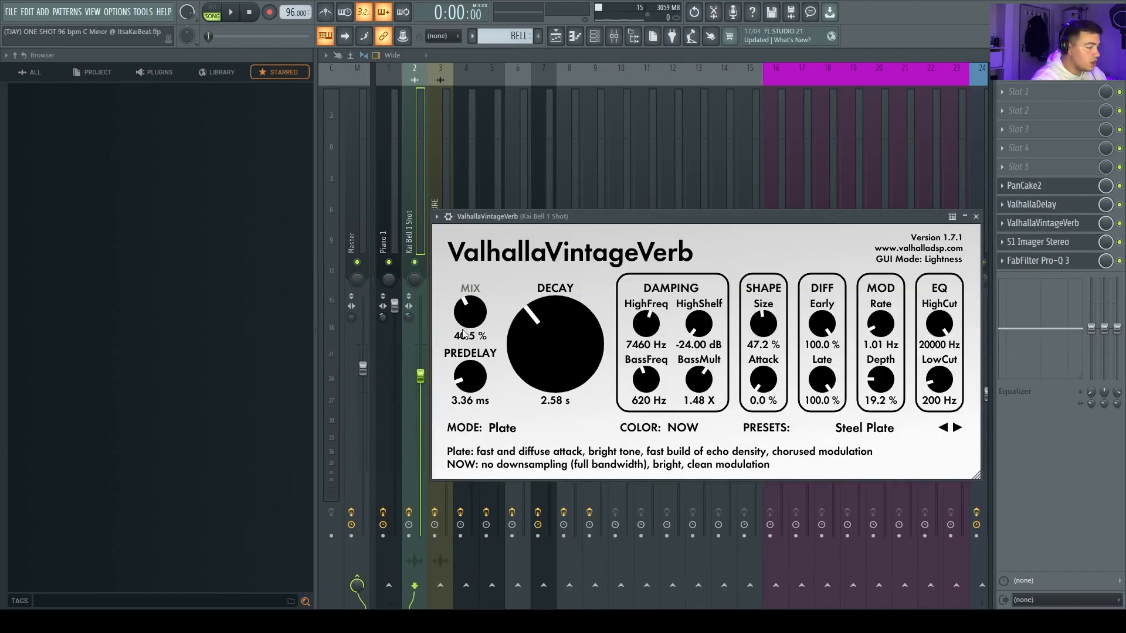
click(1042, 242)
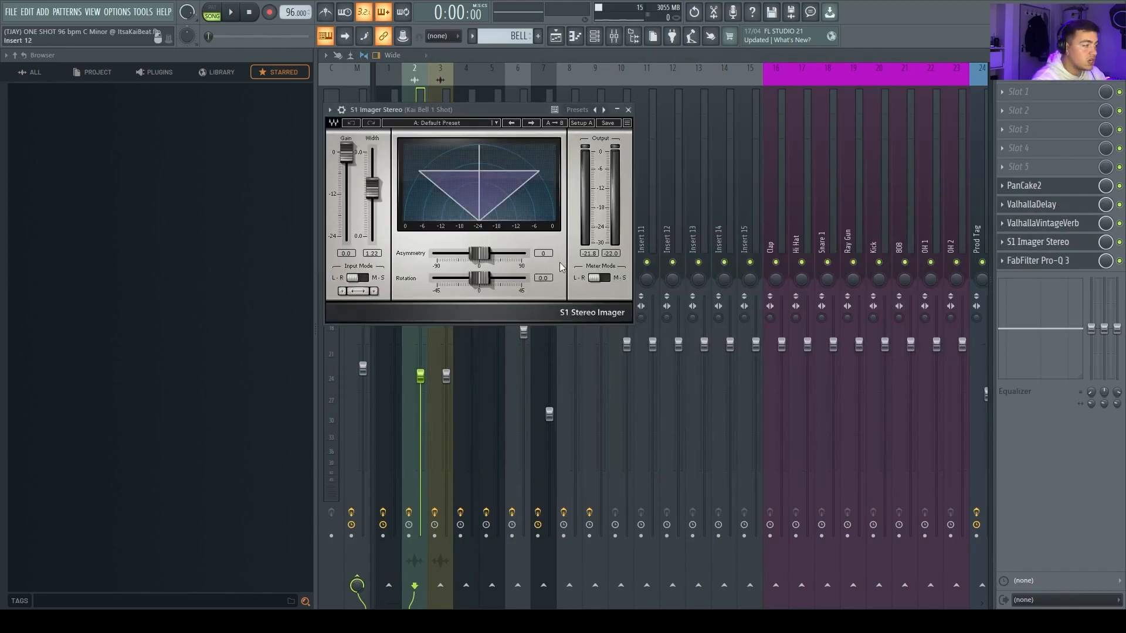
click(1047, 265)
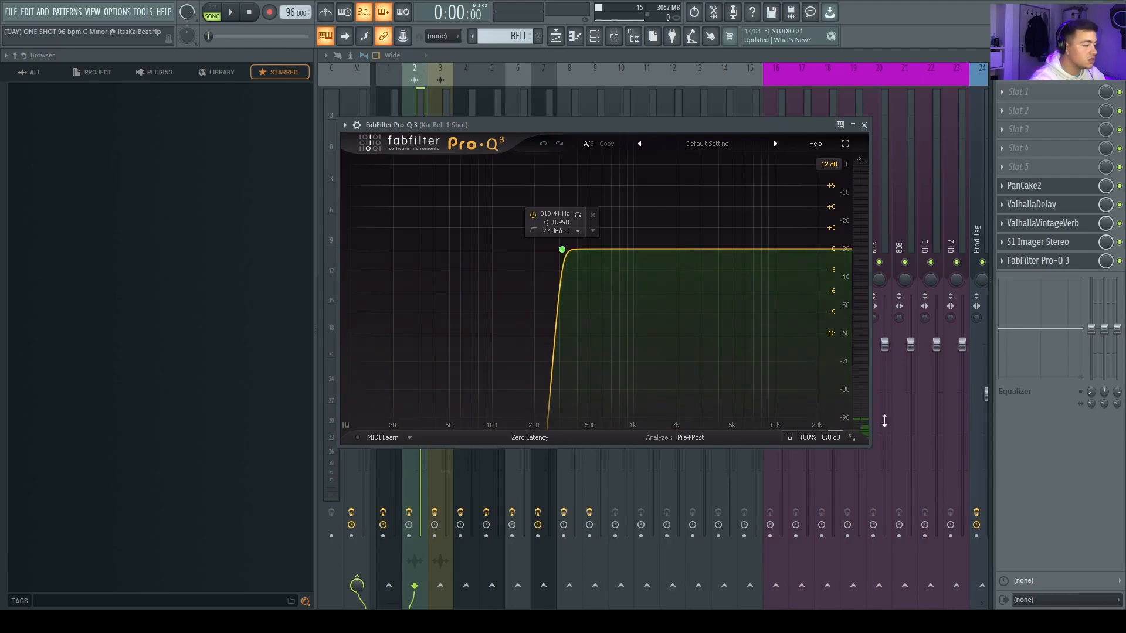
Step: Play the accent clips on Tracks 5 and 6 on their own in the playlist
click(1097, 496)
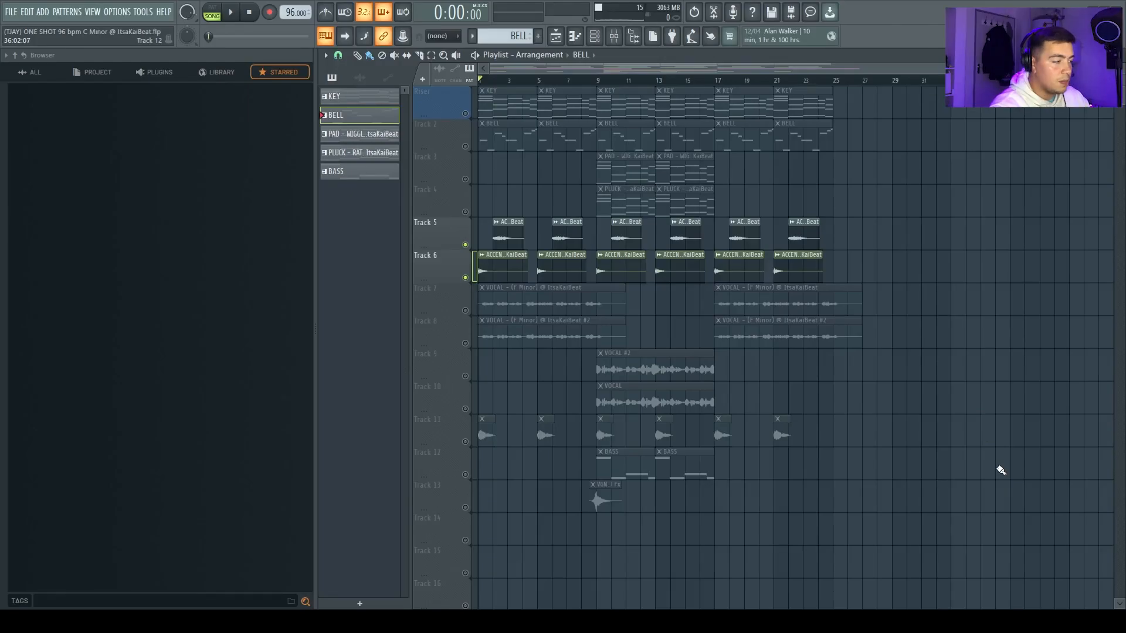
key(space)
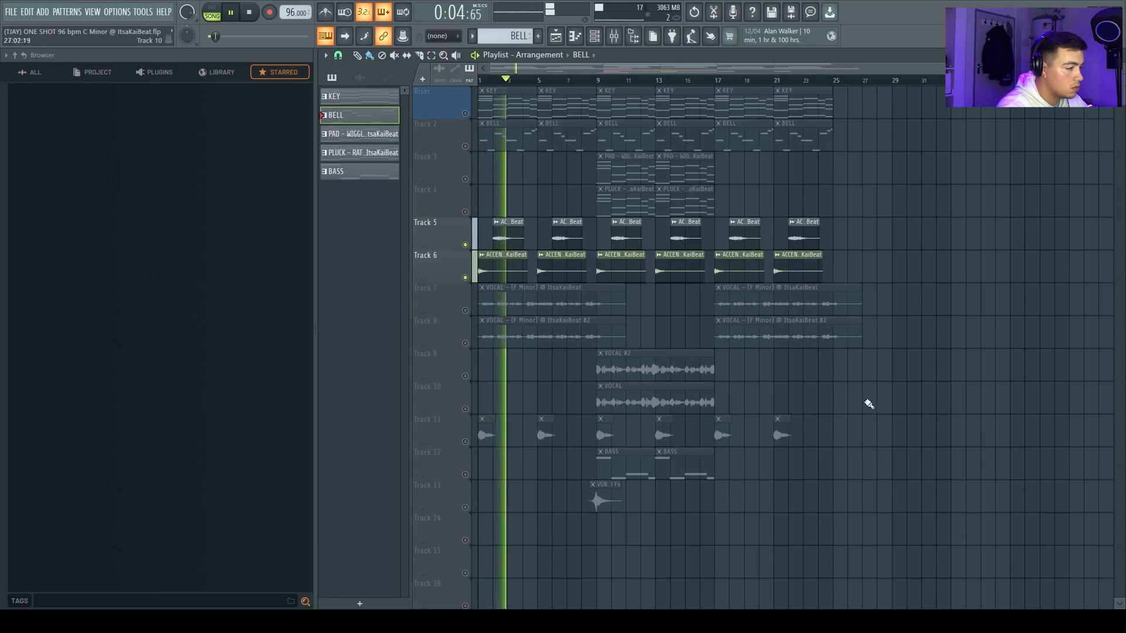
key(space)
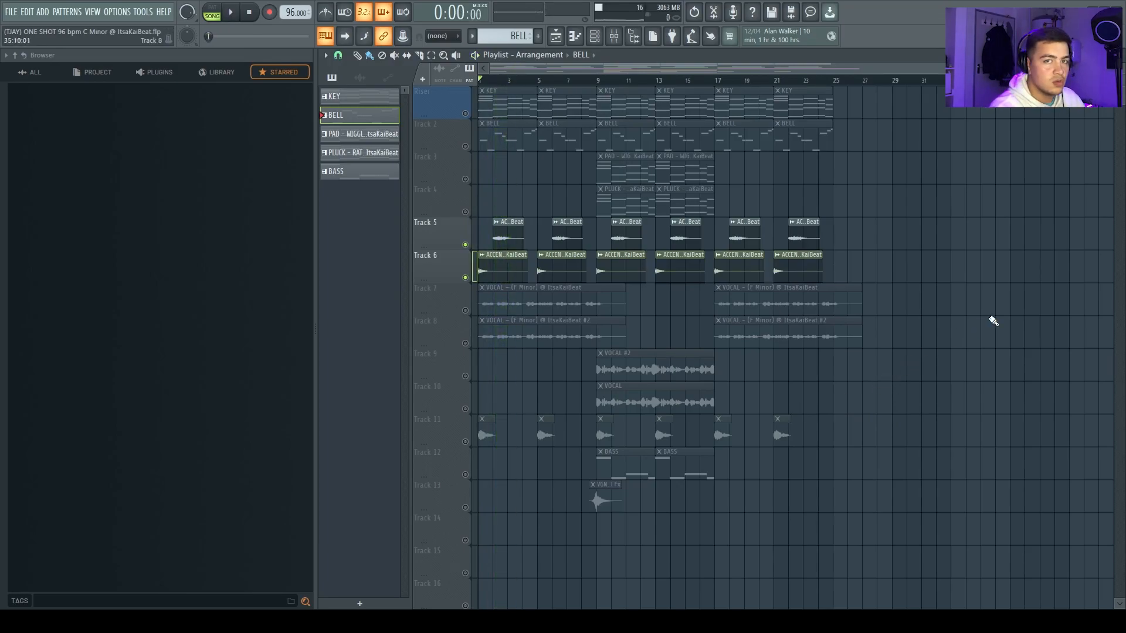
Step: Inspect ValhallaVintageVerb, Magic Dice, S1 Imager Stereo and FabFilter Pro-Q 3 on the TALKING TEXTURE mixer track, and return to the playlist
click(617, 39)
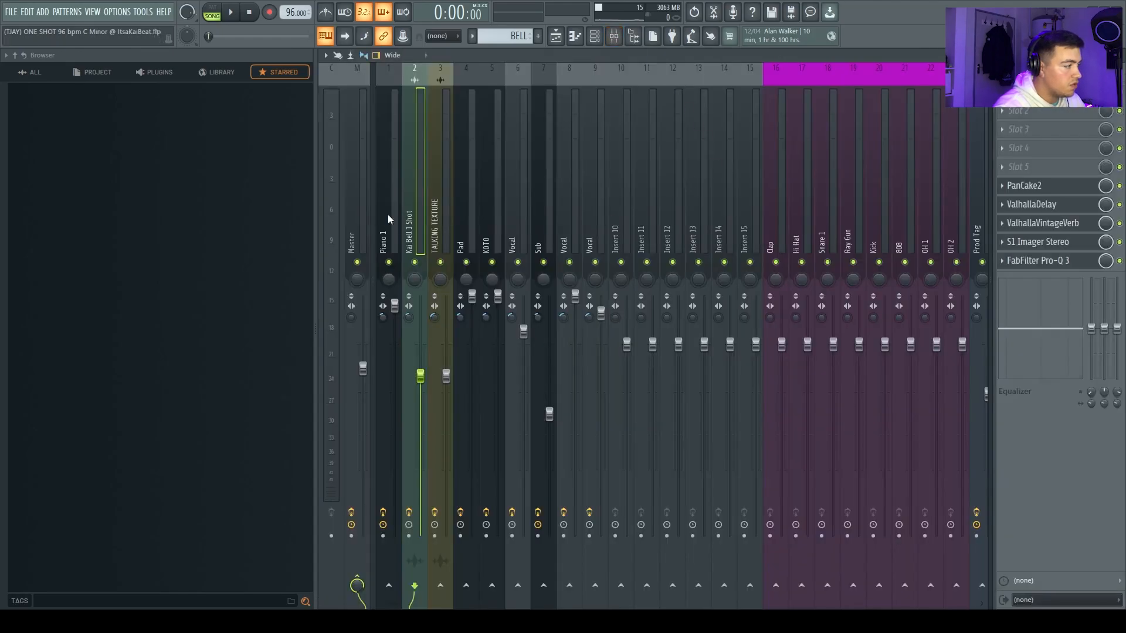
click(442, 233)
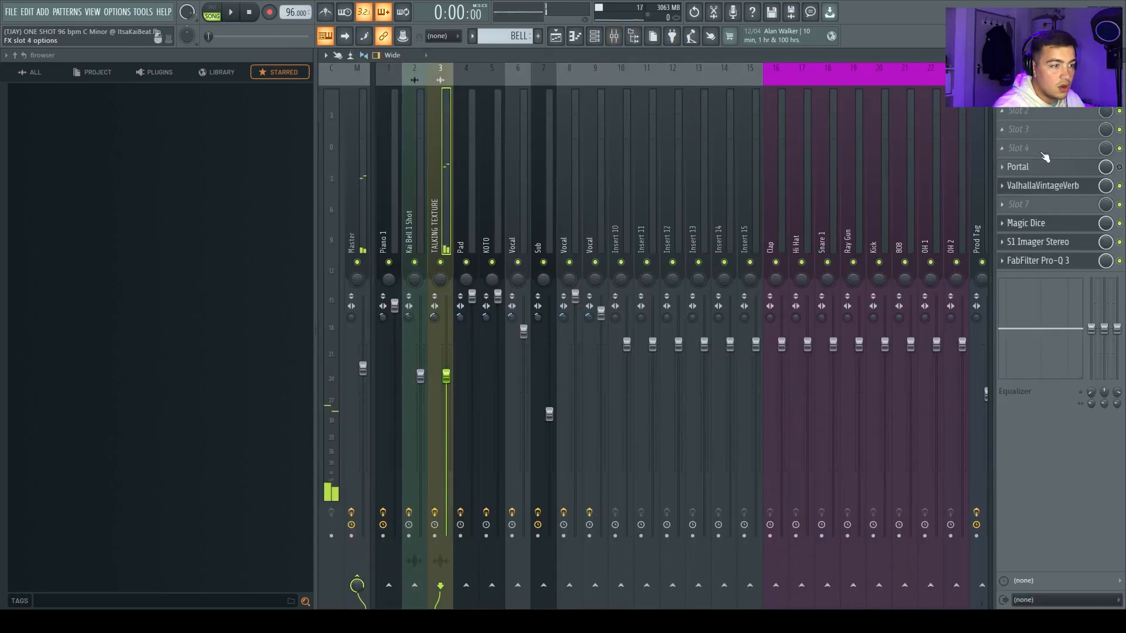
click(1053, 188)
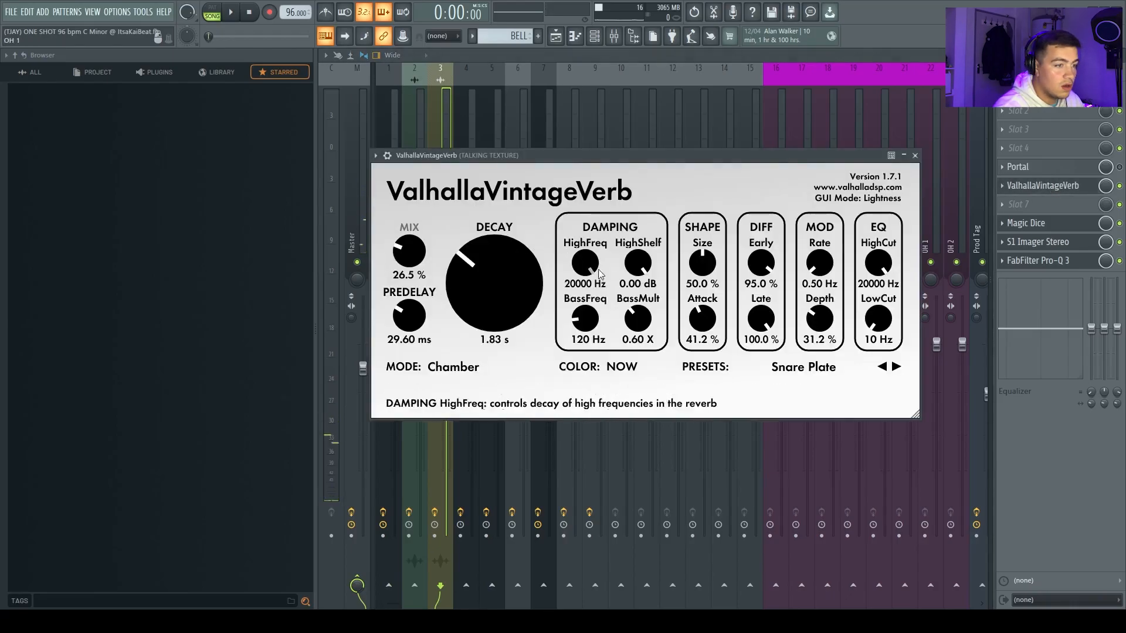
click(1026, 224)
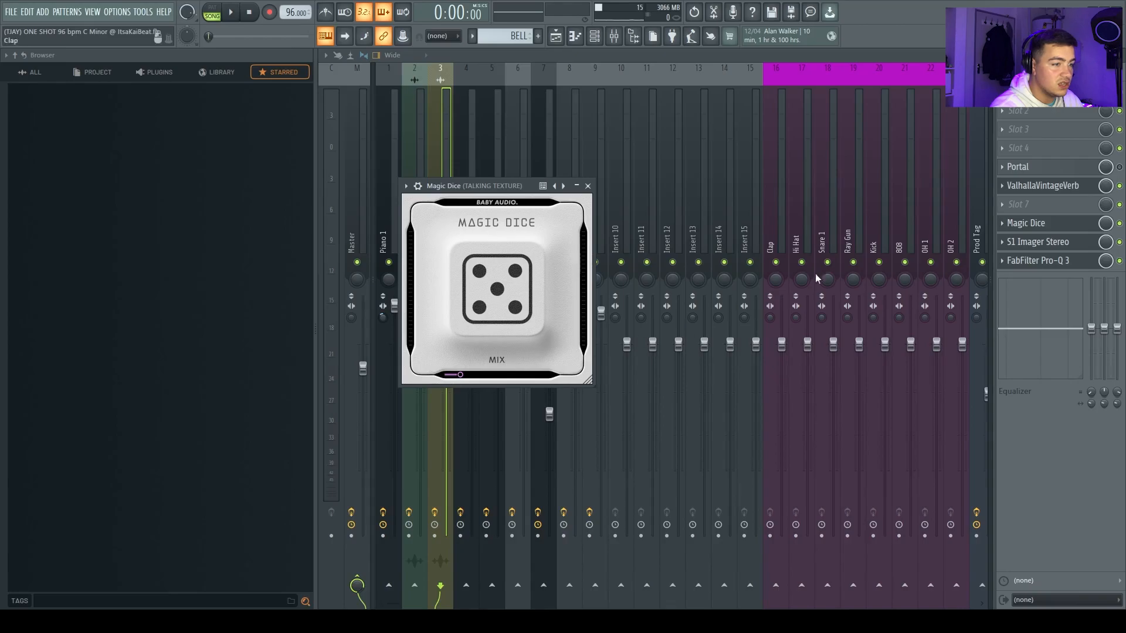
click(1041, 243)
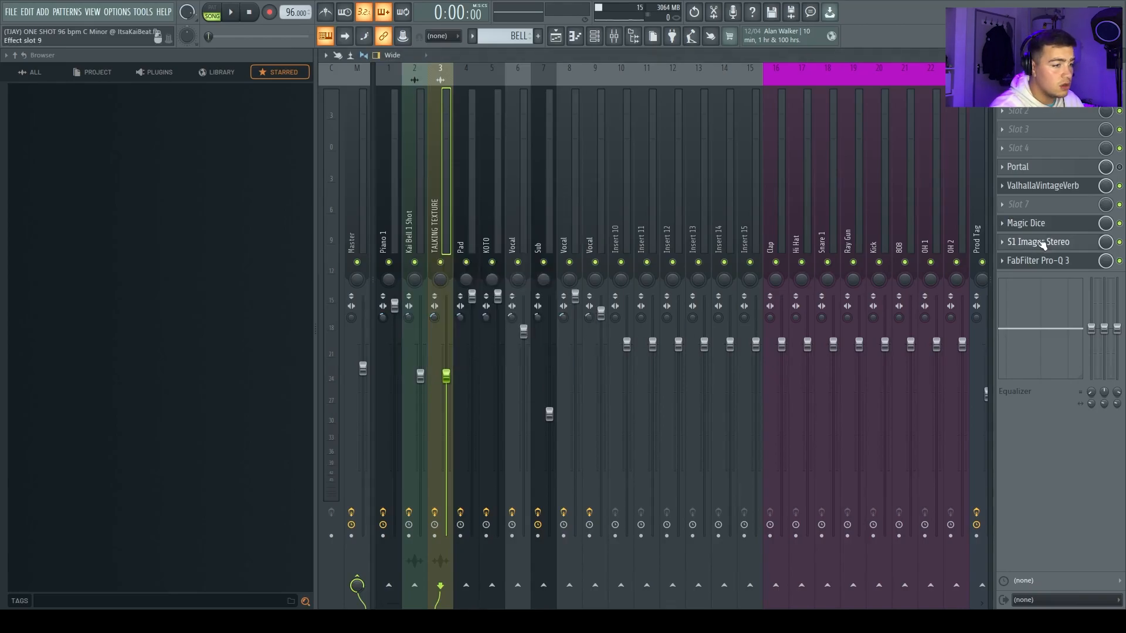
click(1032, 262)
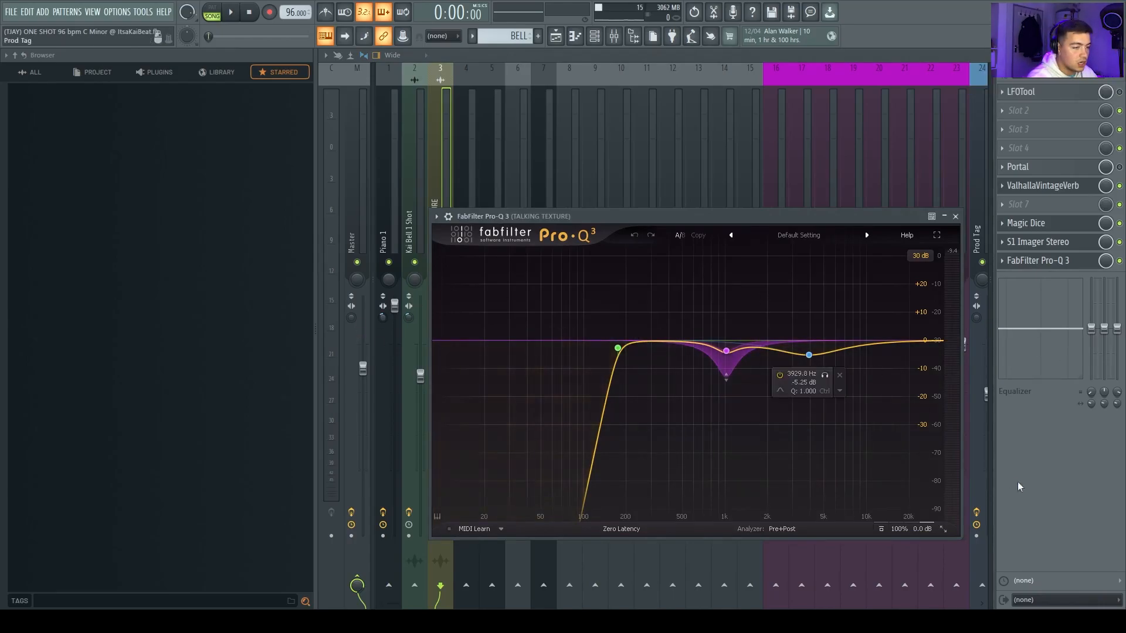
key(Escape)
key(F5)
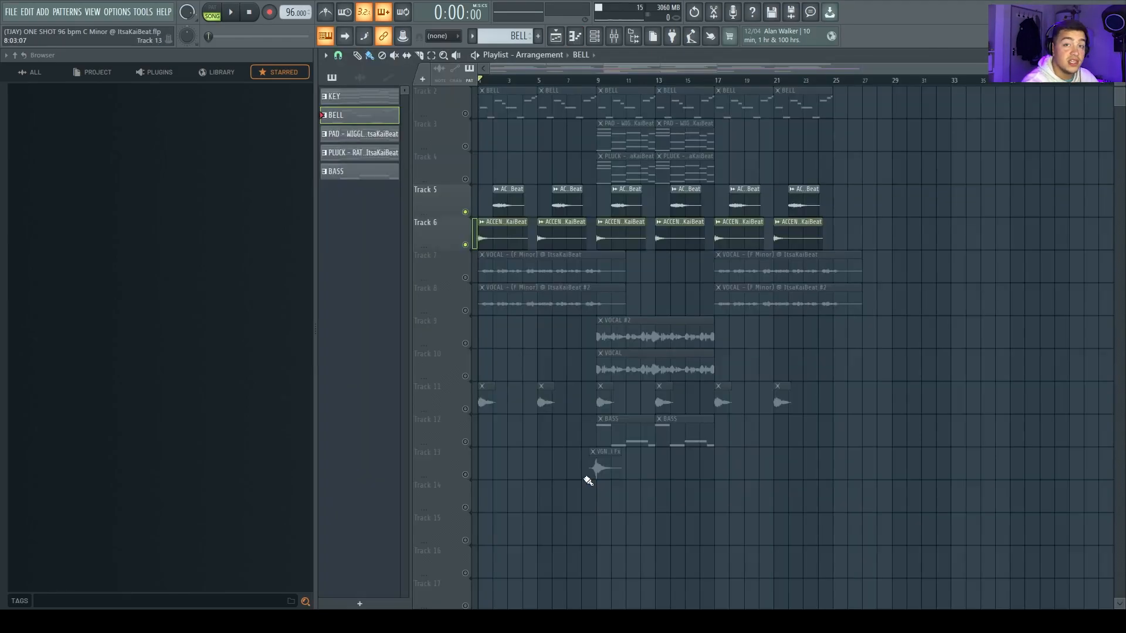
Step: Check the ACCENT - DATE clip's sampler settings, and play the VOCAL (F Minor) clips on Tracks 7 and 8 on their own
double_click(499, 230)
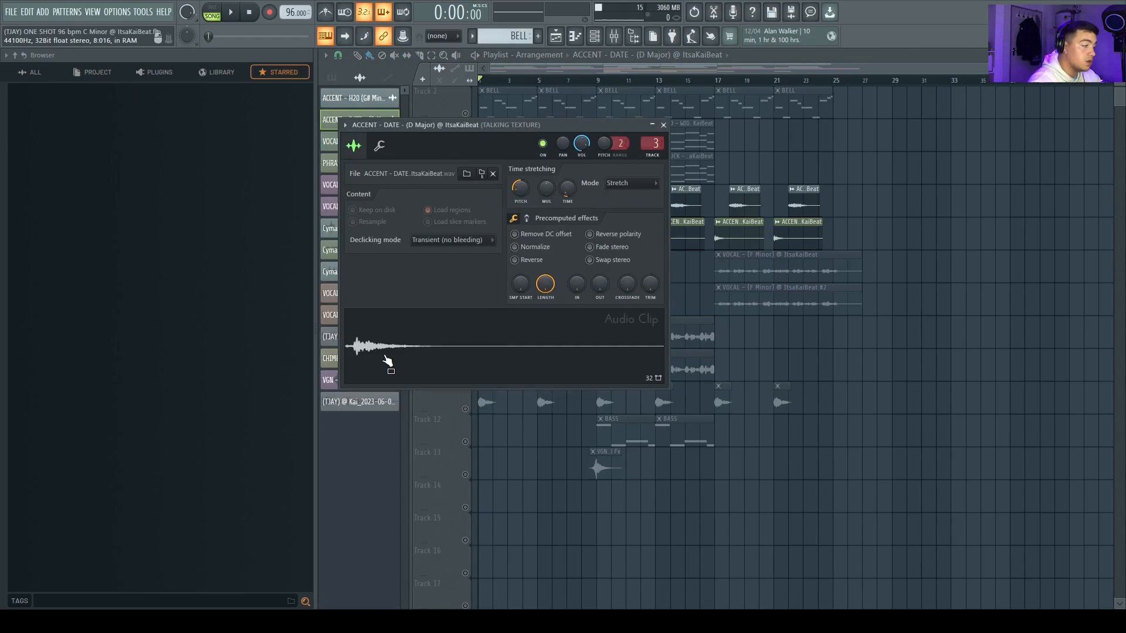
right_click(527, 496)
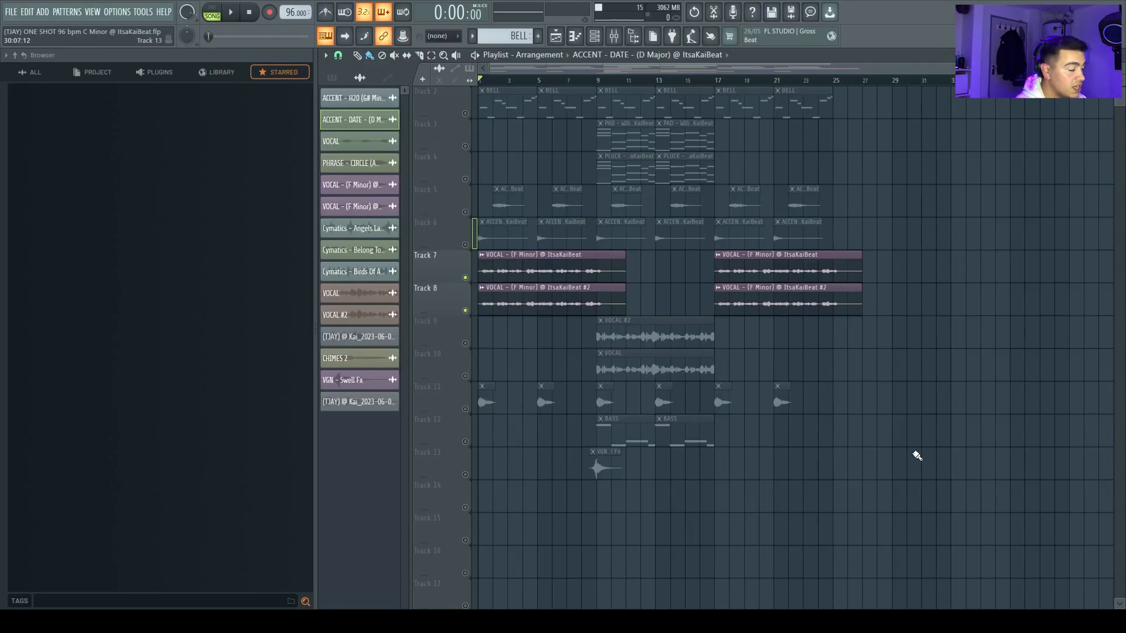
key(space)
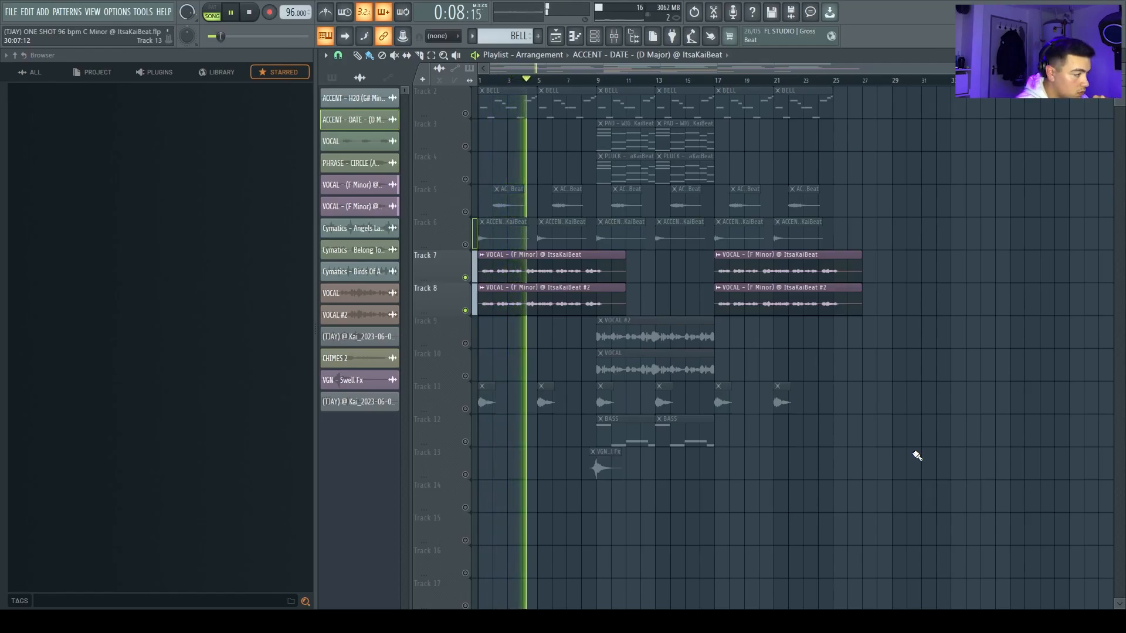
key(space)
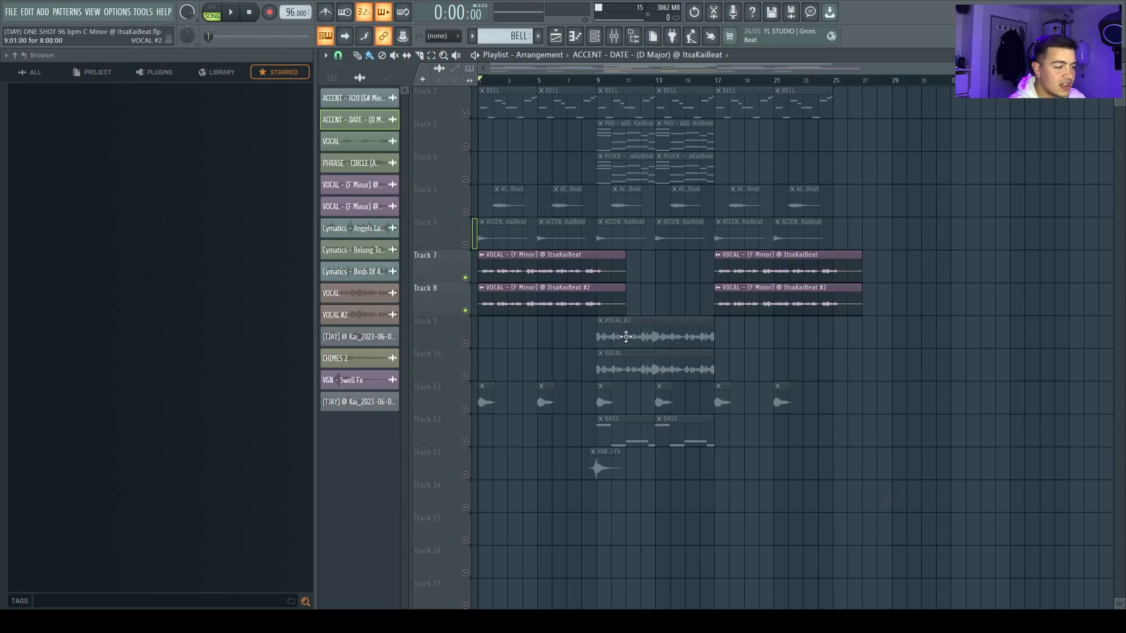
drag(589, 329, 691, 354)
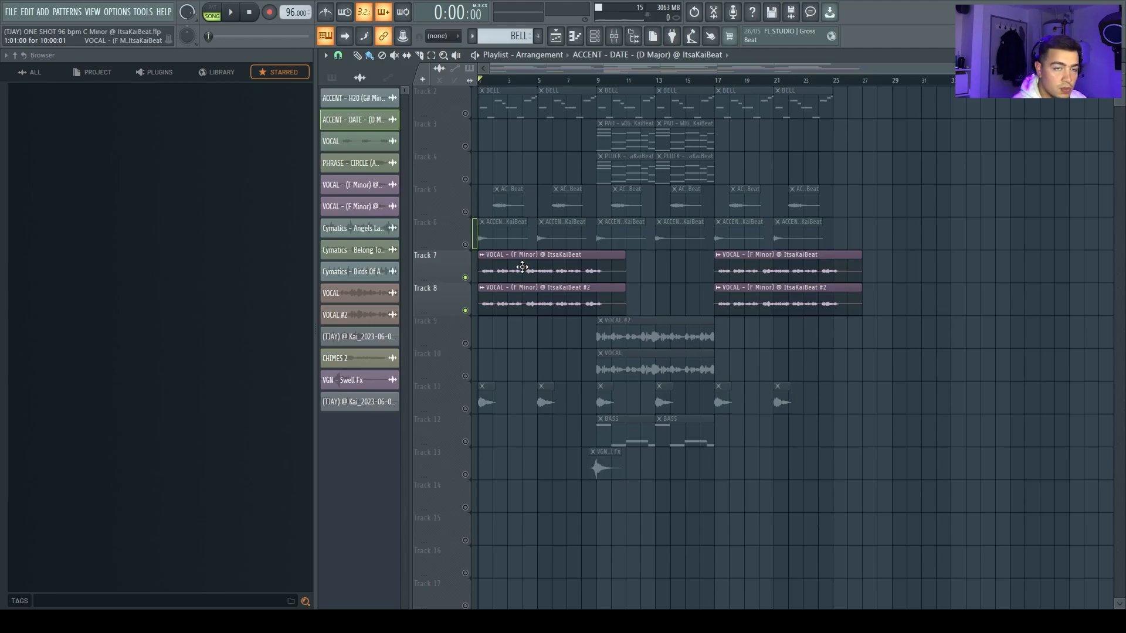
Step: Inspect ValhallaVintageVerb, PanCake2, ValhallaDelay and FabFilter Pro-Q 3 on the Vocal mixer track, insert 8
key(F9)
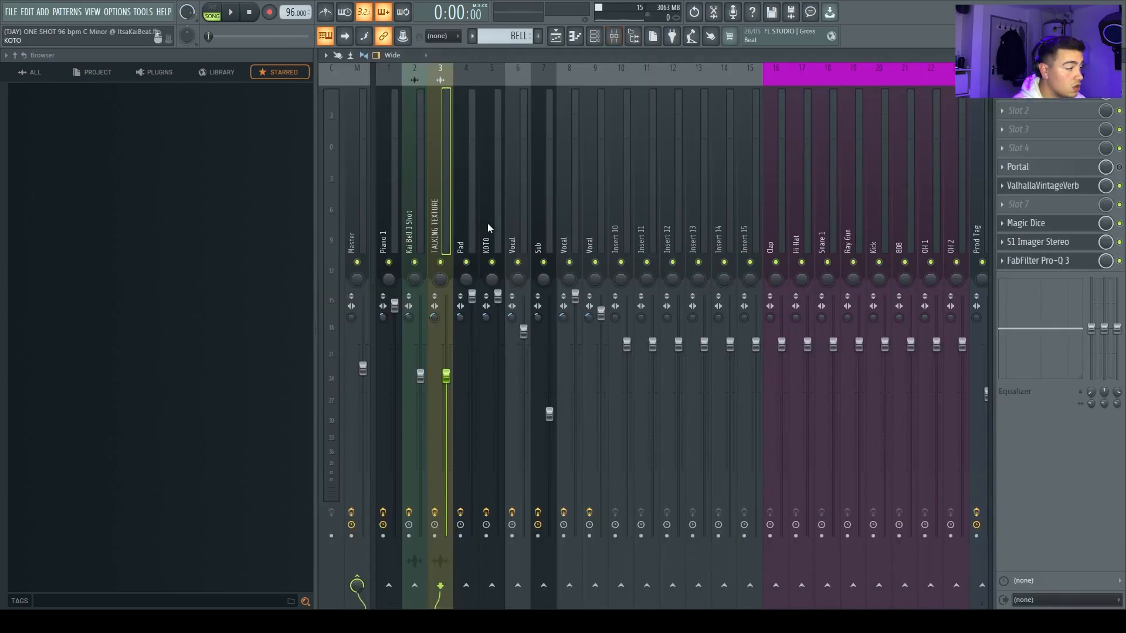
click(561, 224)
click(1038, 111)
click(1035, 227)
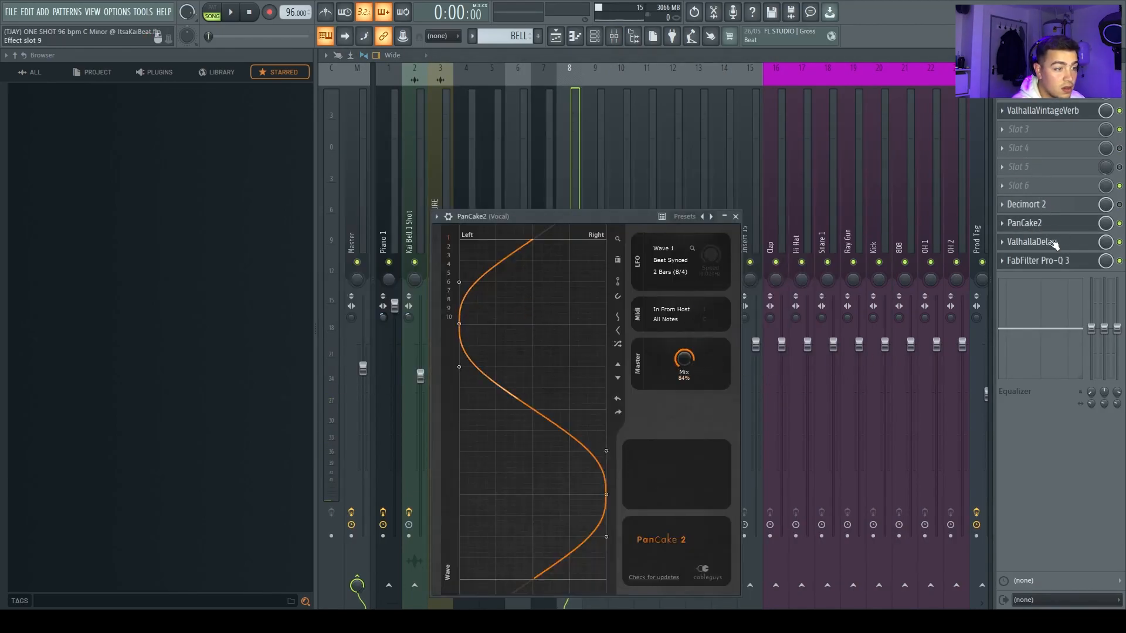
click(1048, 244)
click(1035, 262)
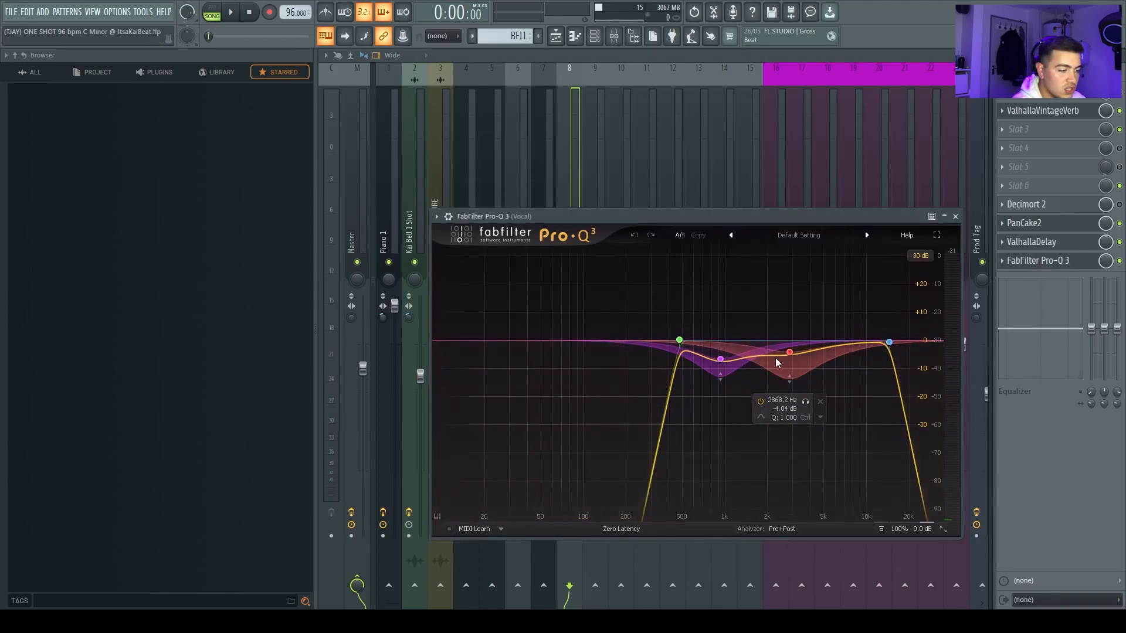
click(1047, 469)
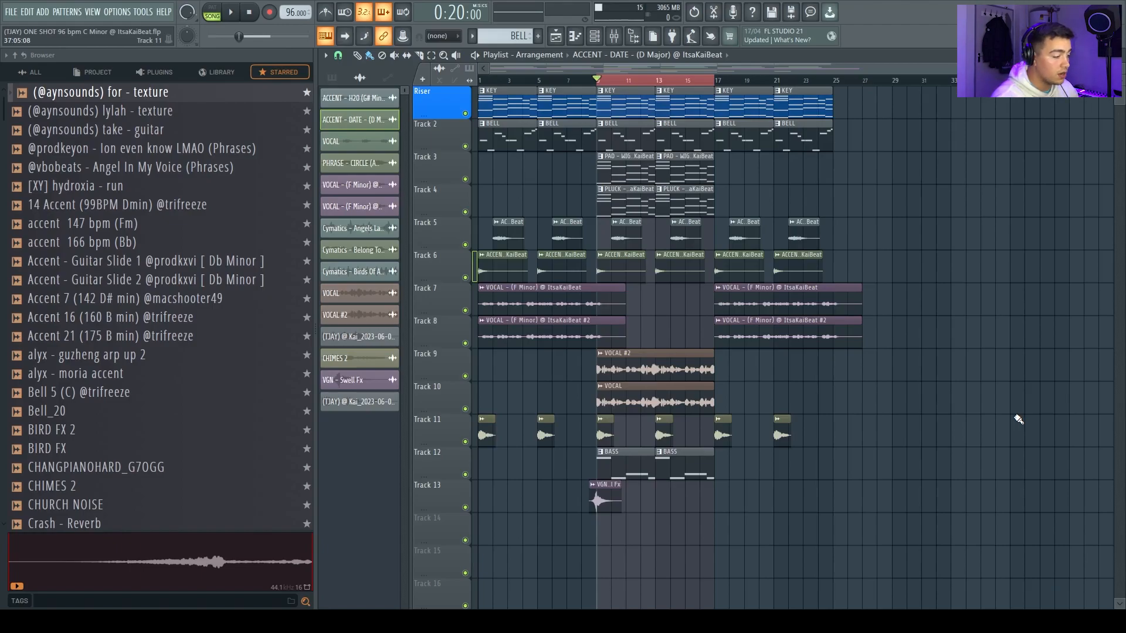
Step: Play the section from bar 9 to bar 17 with all playlist tracks active
key(space)
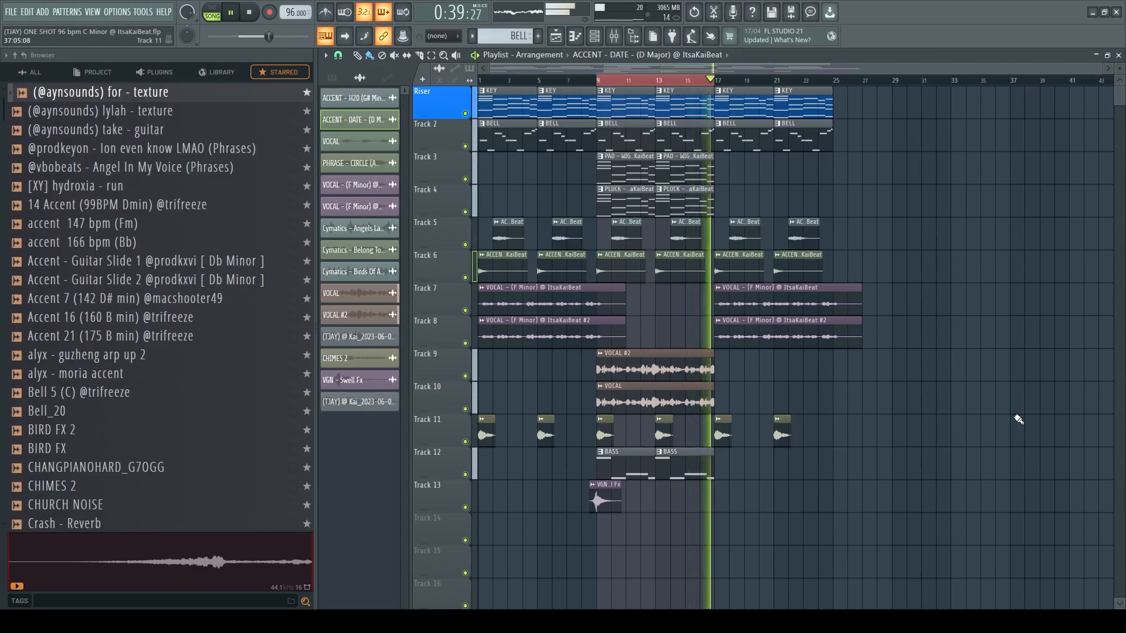
key(space)
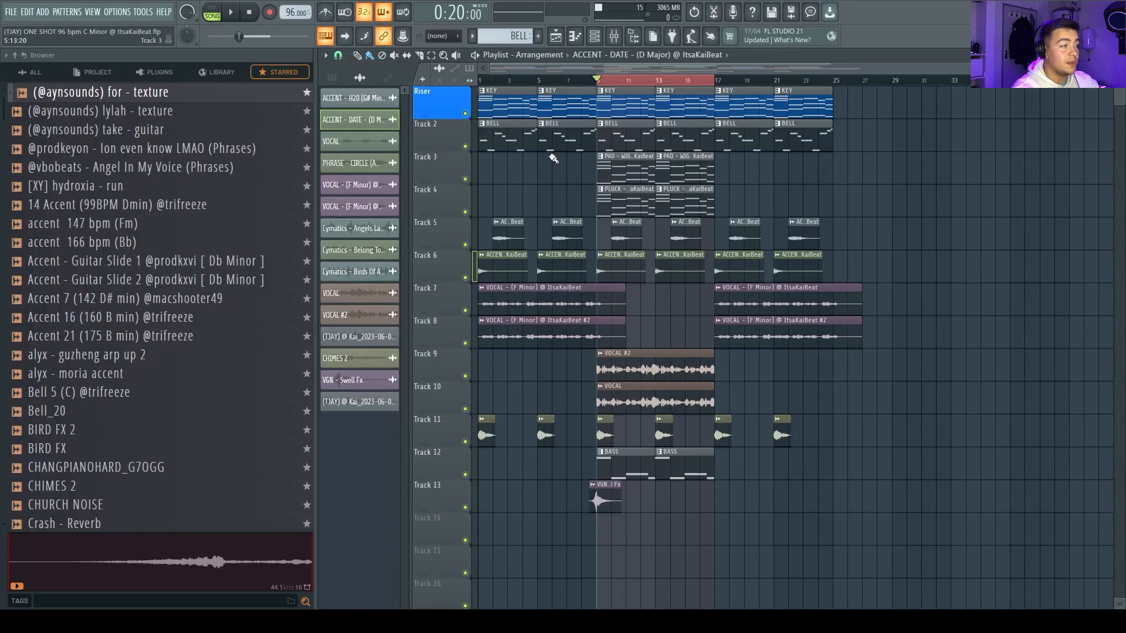
Step: Solo Track 3 in the playlist and play the PAD - WIGGLE pattern while viewing its notes in the piano roll
right_click(471, 180)
key(space)
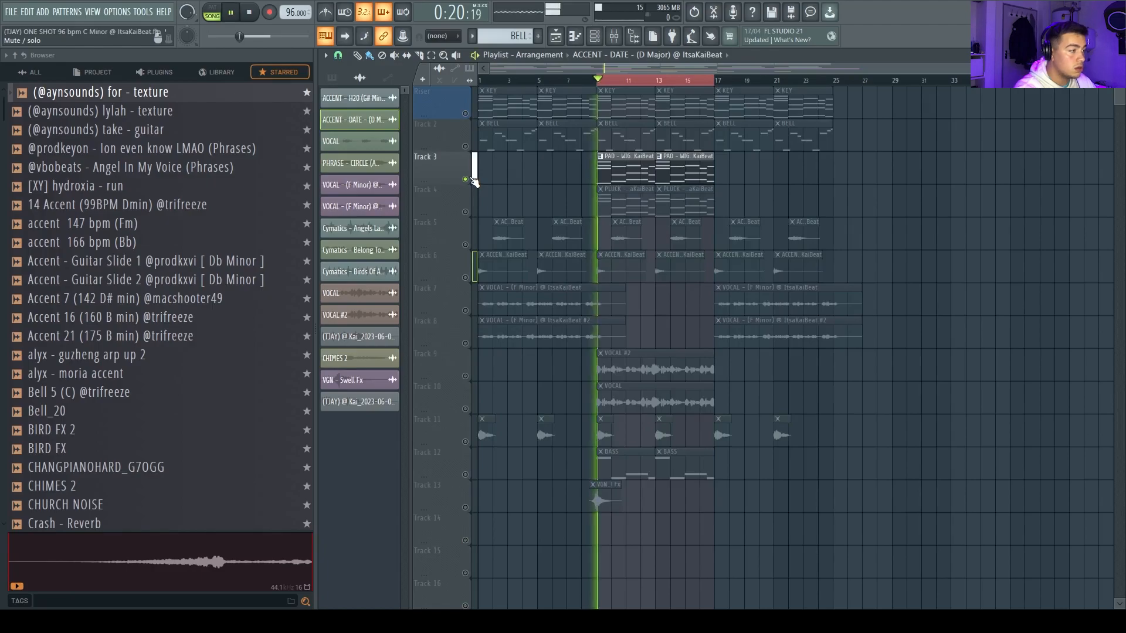
double_click(623, 181)
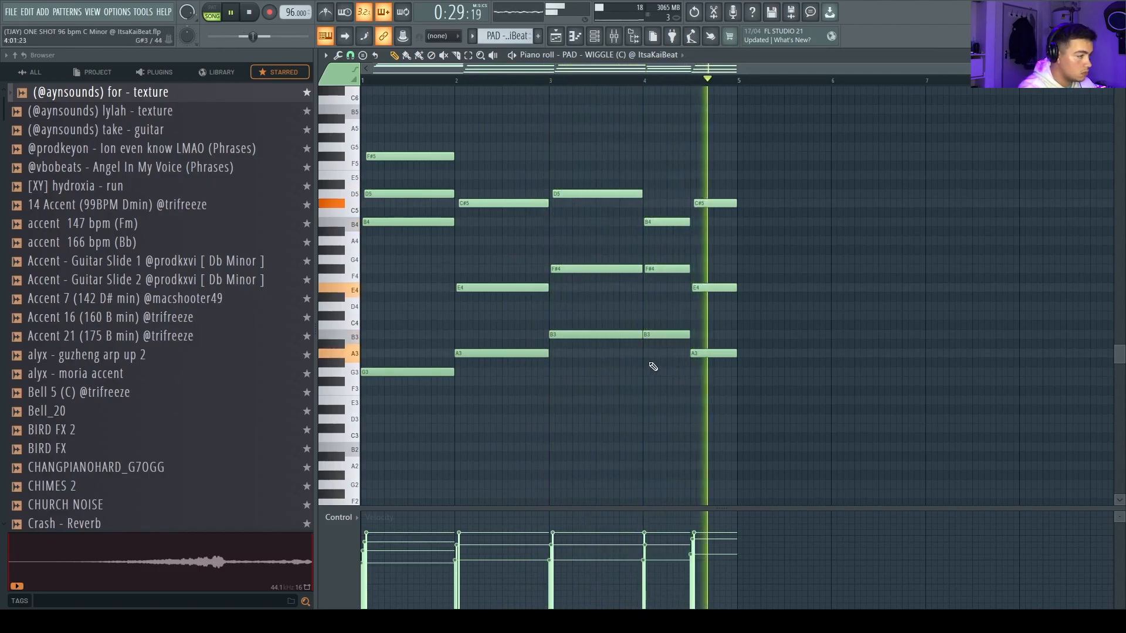
key(space)
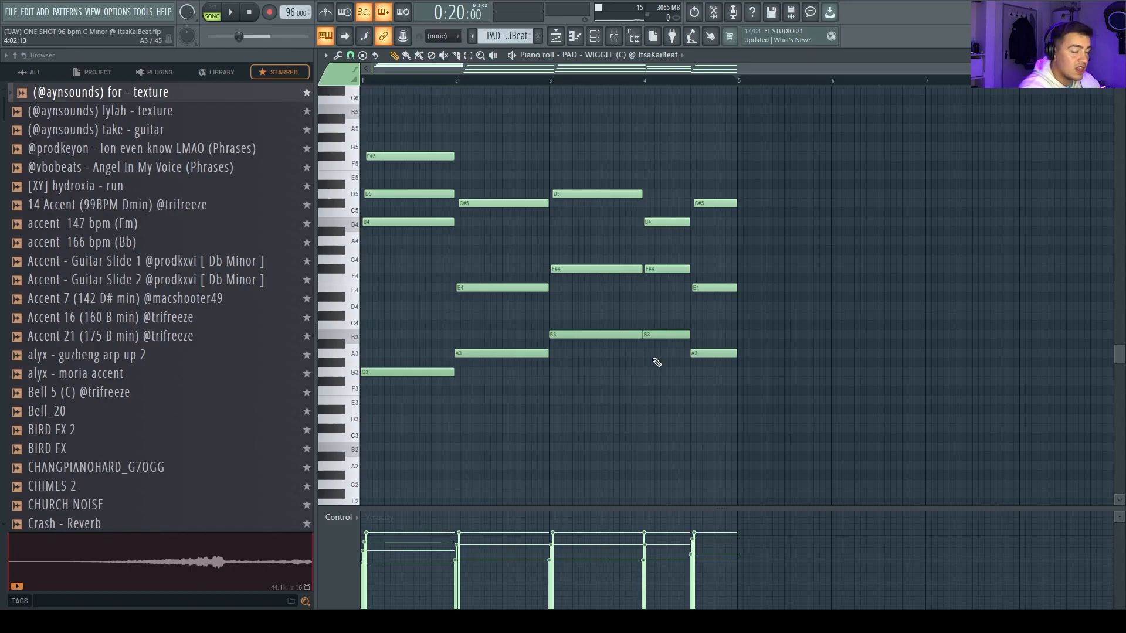
Step: Inspect FabFilter Pro-Q 3, Fruity parametric EQ 2, ValhallaVintageVerb and S1 Imager Stereo on the Pad mixer track, and return to the playlist
key(F9)
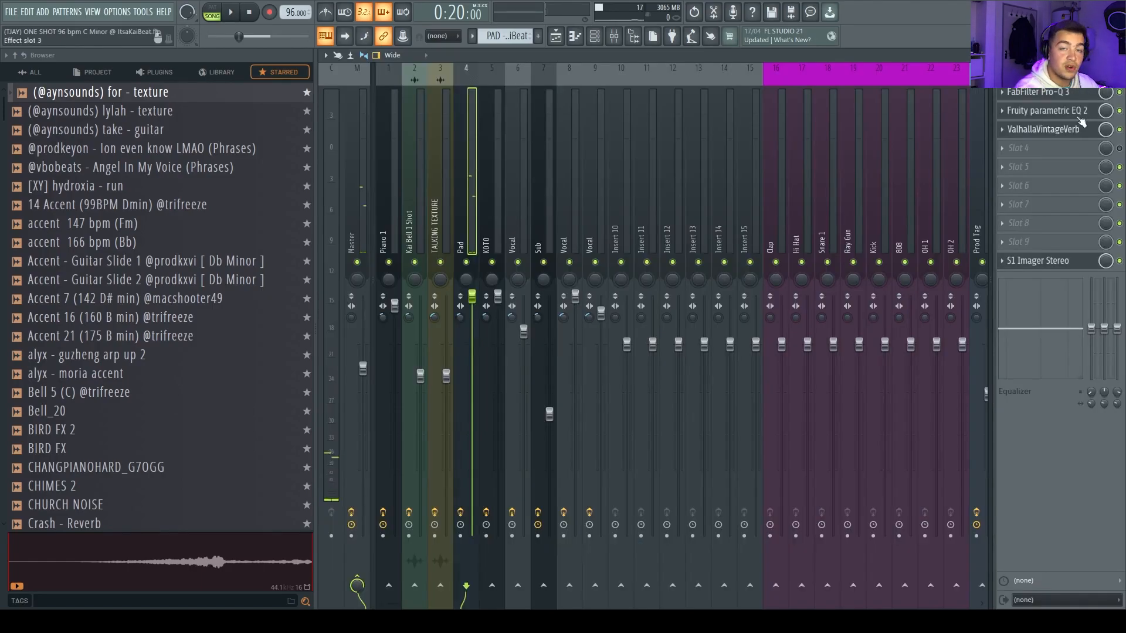
click(1047, 93)
mouse_move(669, 335)
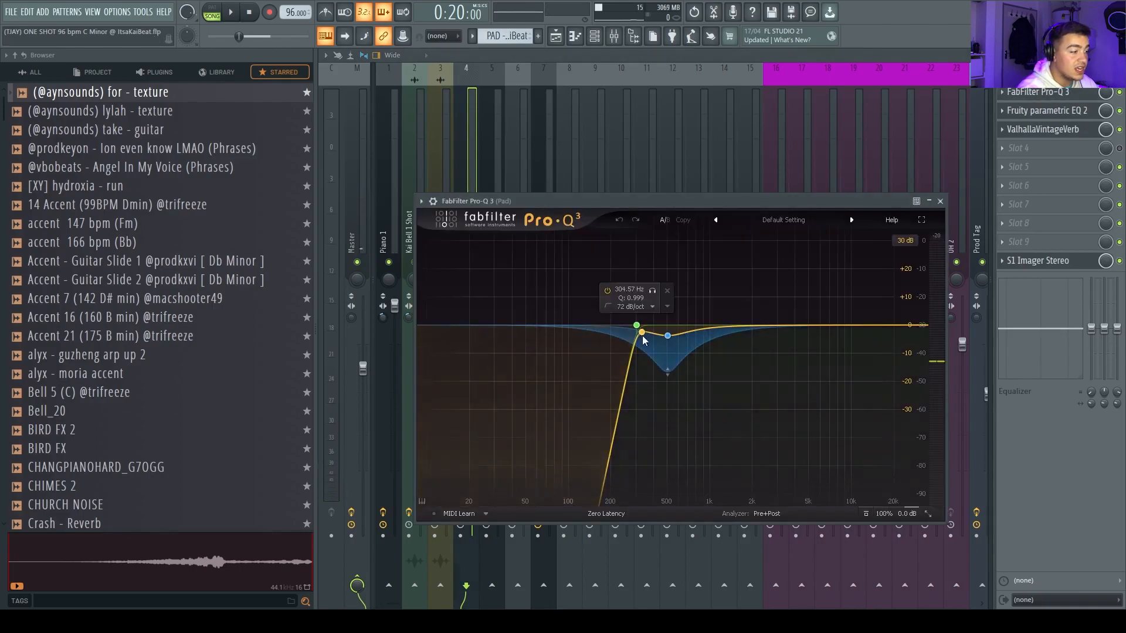
click(1048, 111)
drag(529, 241, 558, 240)
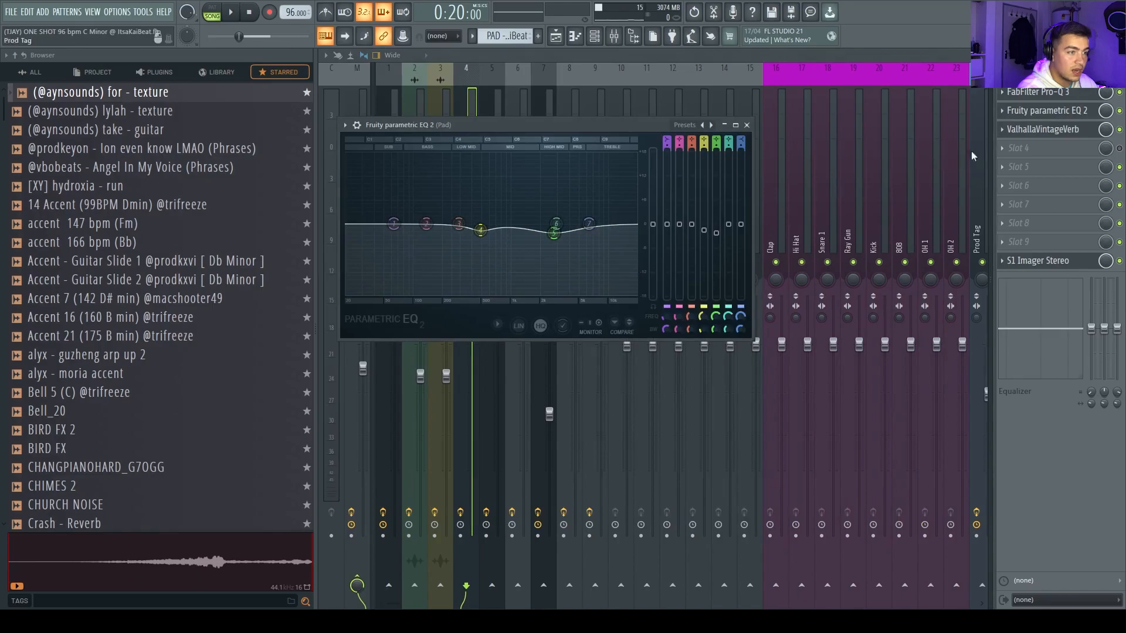
click(1041, 132)
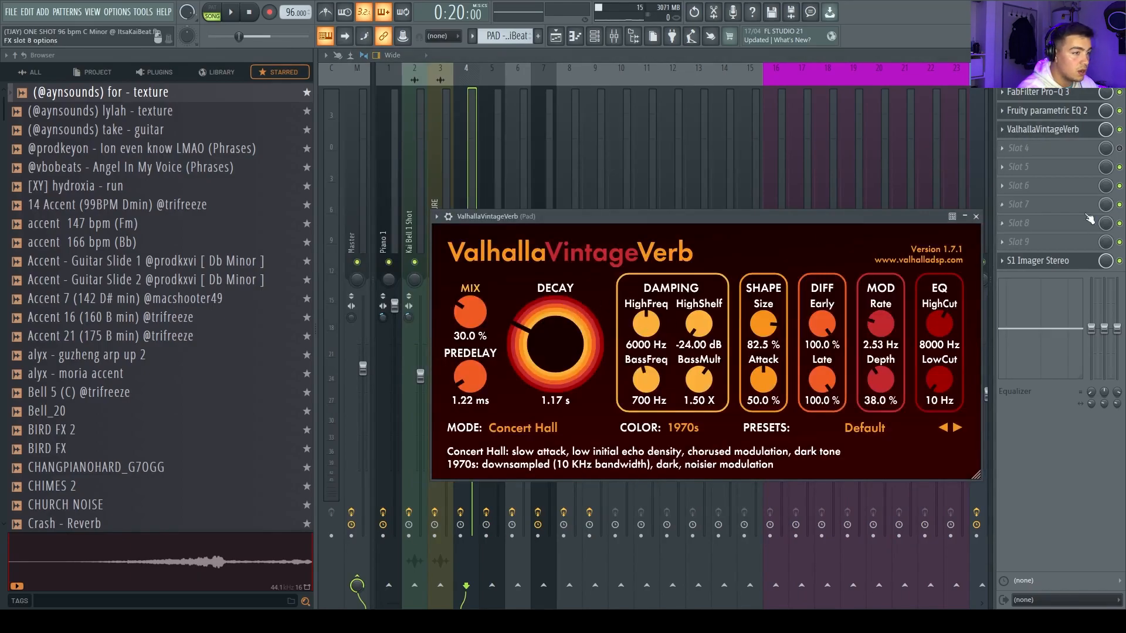
click(1041, 260)
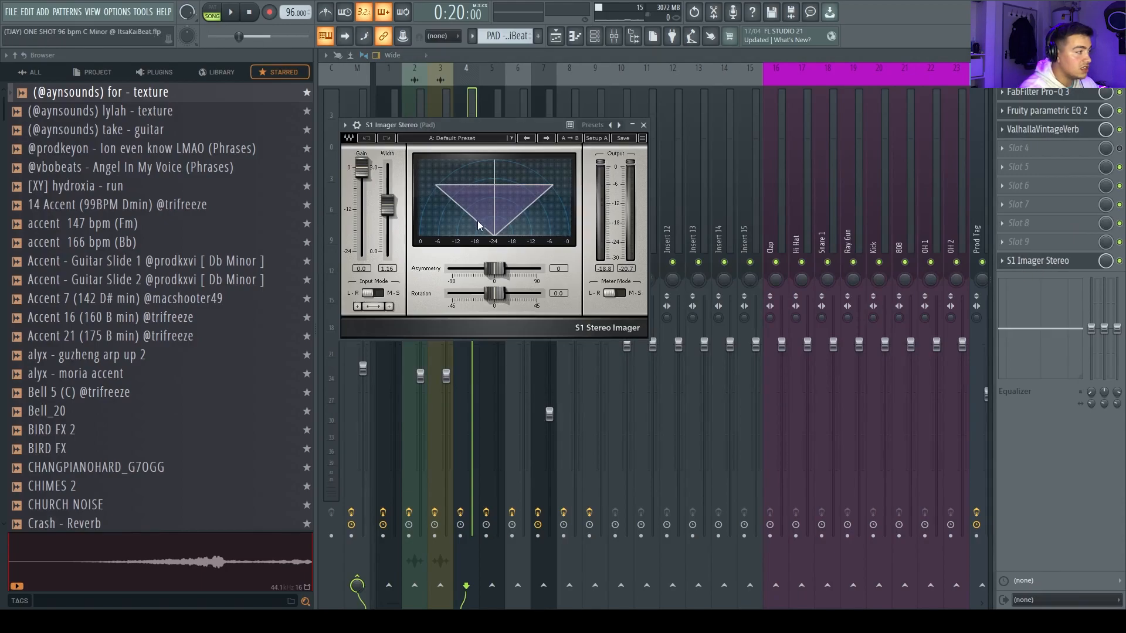
click(643, 125)
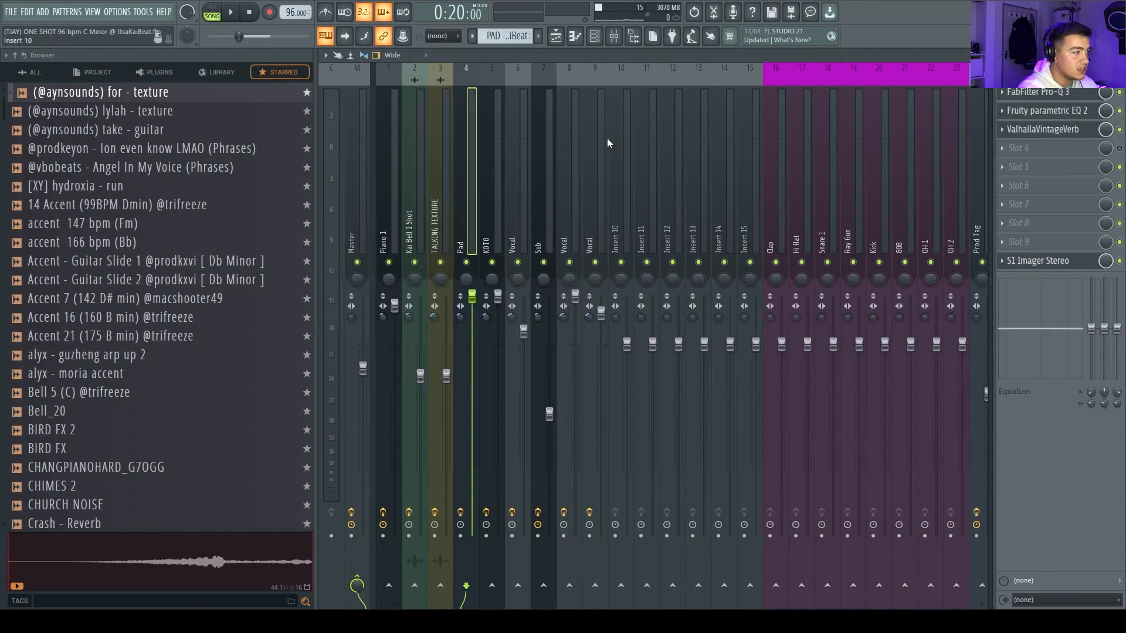
click(555, 36)
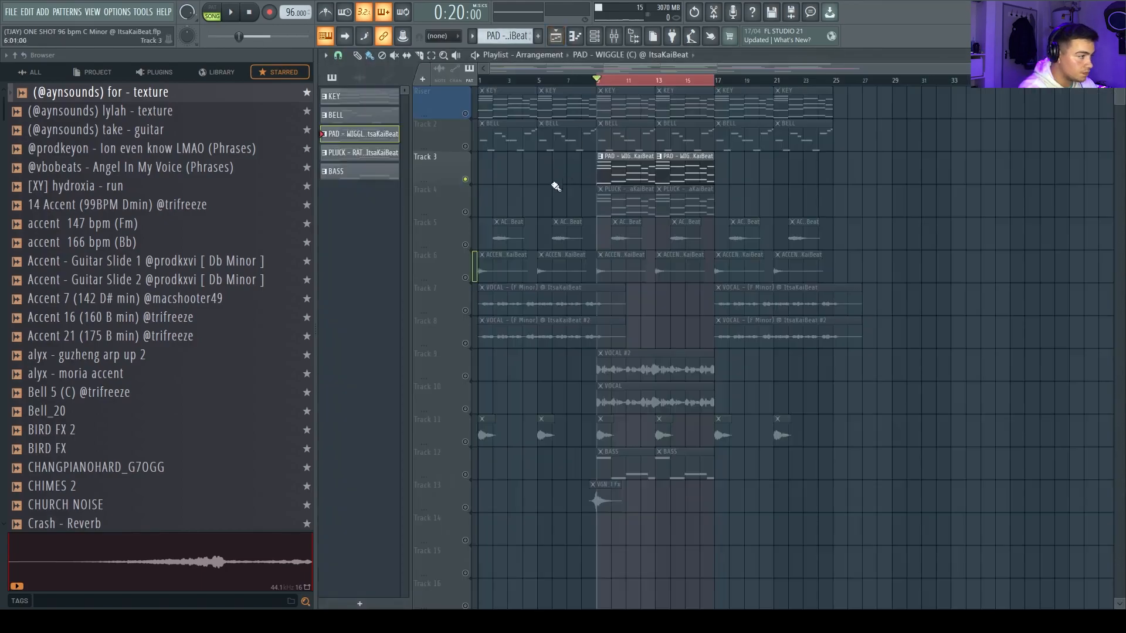
Step: Open the PLUCK - RATE pattern from Track 4 in the piano roll and play its notes
double_click(612, 213)
key(space)
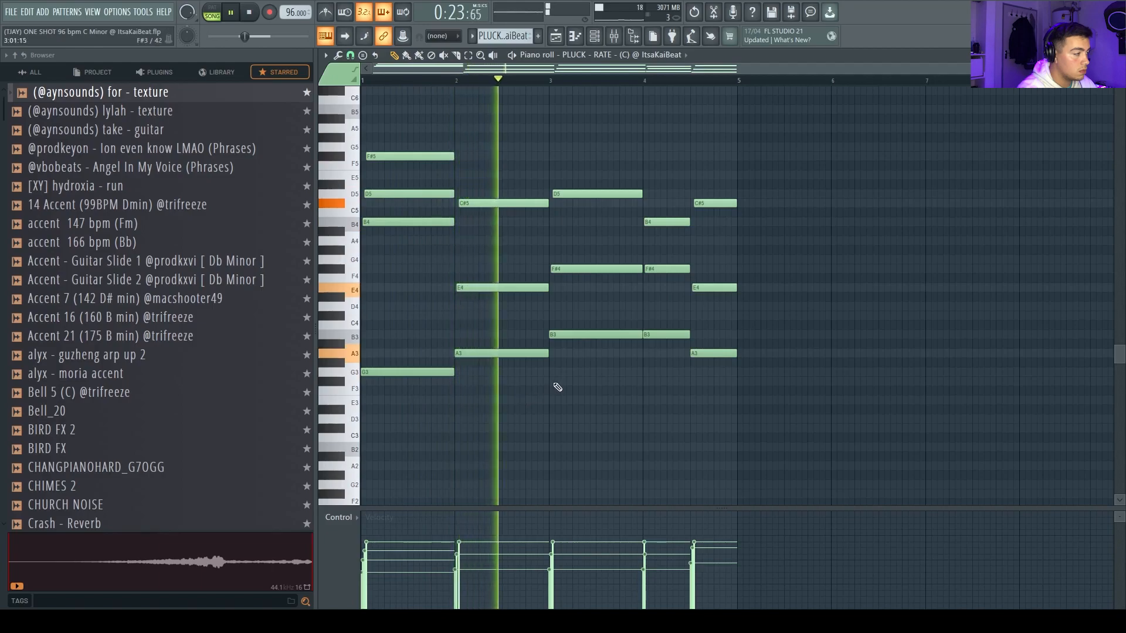
key(space)
Step: Check the effects chain of the KOTO mixer track and return to the playlist
click(613, 36)
click(498, 210)
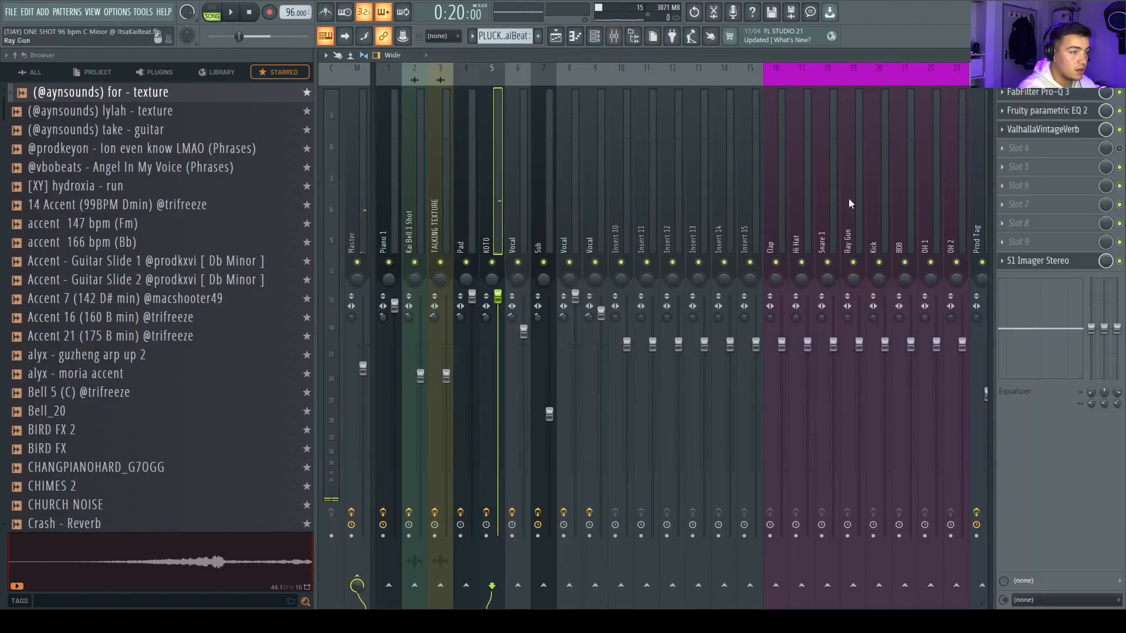
click(556, 36)
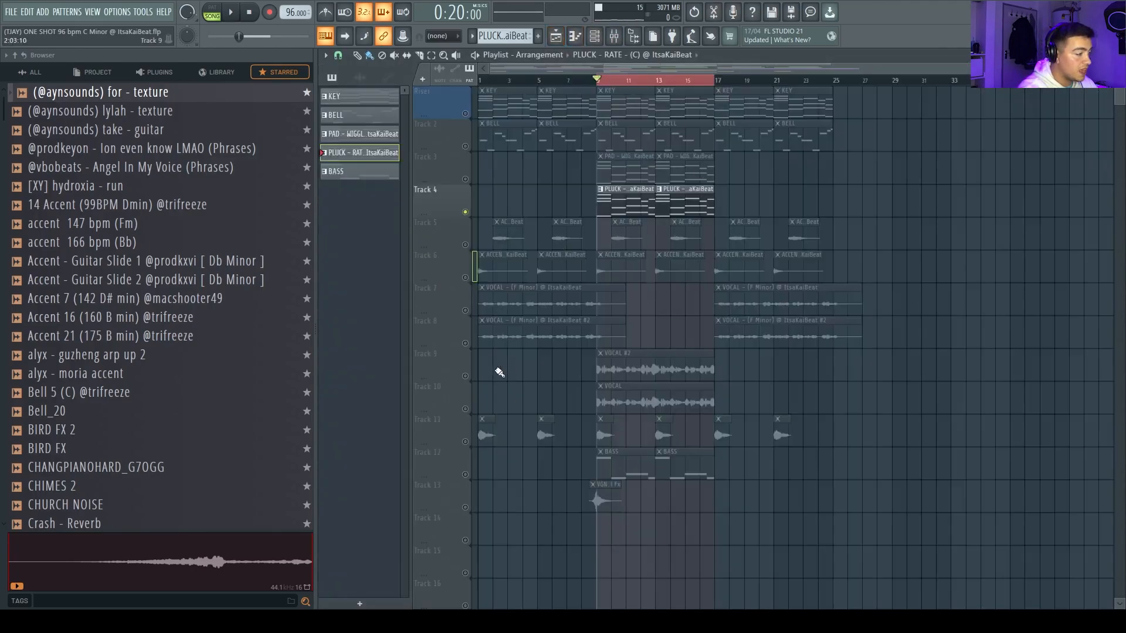
Step: Solo the VOCAL #2 and VOCAL clips on Tracks 9 and 10 and play them from bar 9
scroll(499, 372, down, 1)
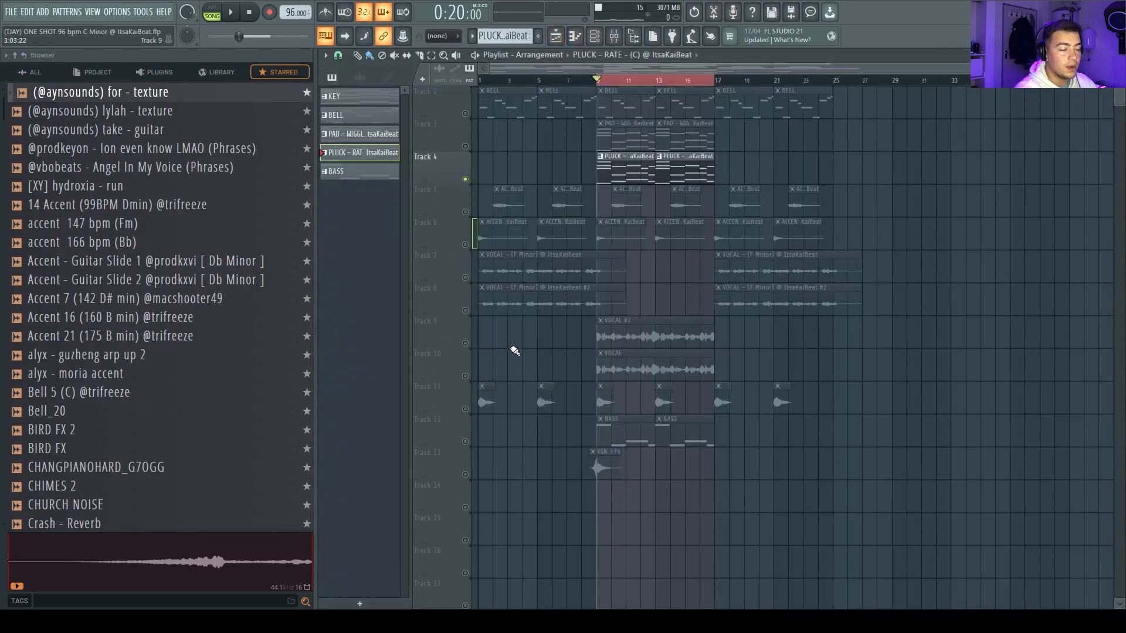
drag(468, 348, 463, 366)
click(482, 81)
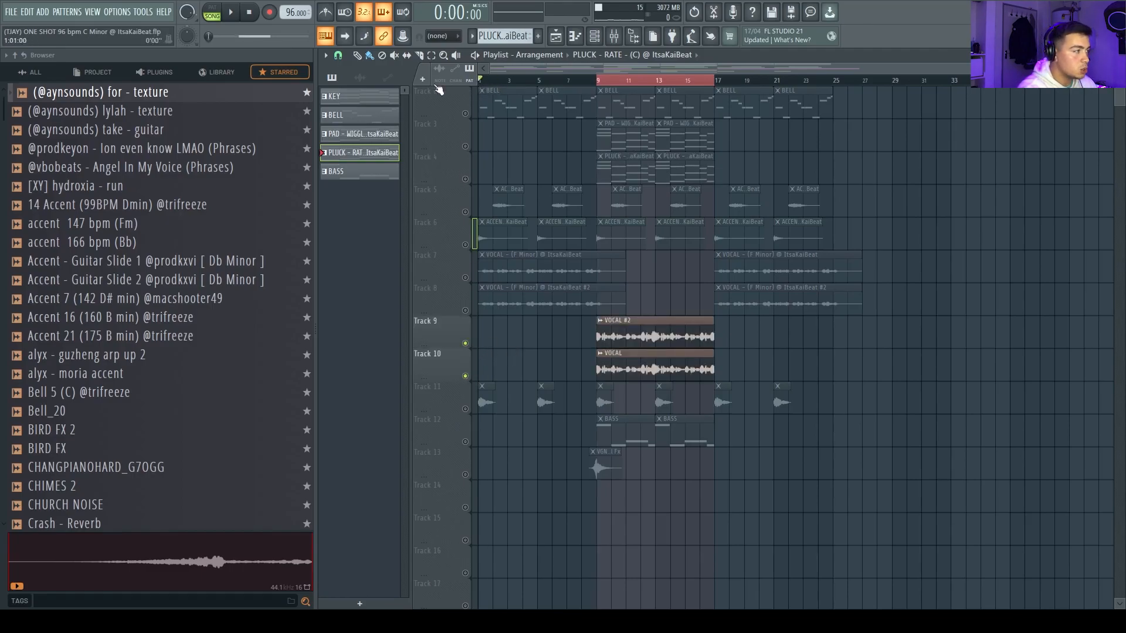
click(598, 81)
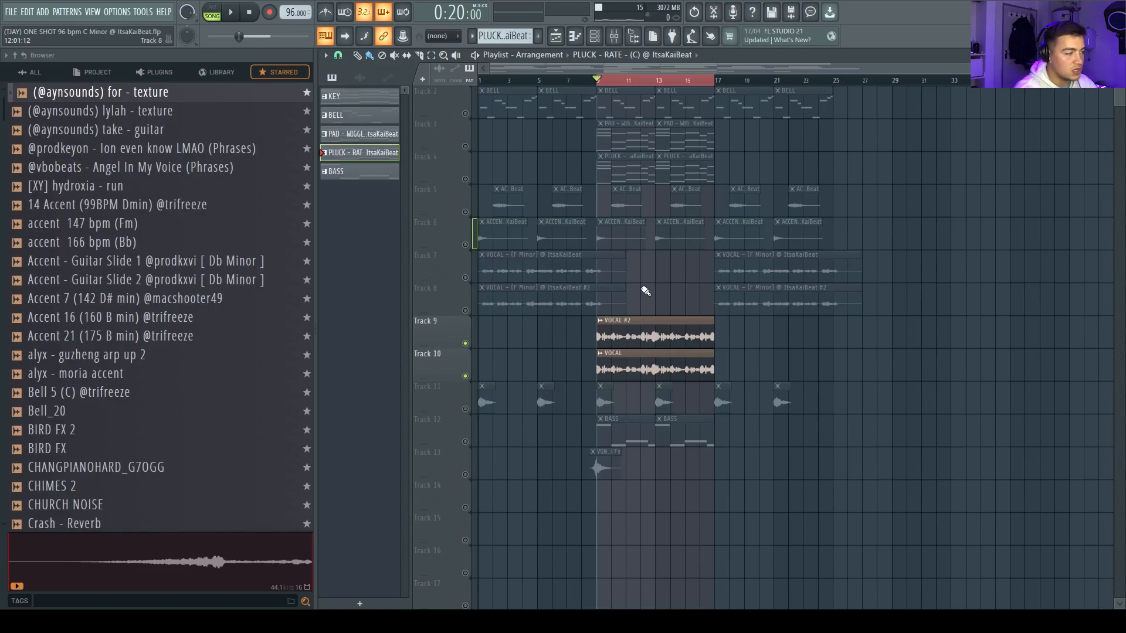
key(space)
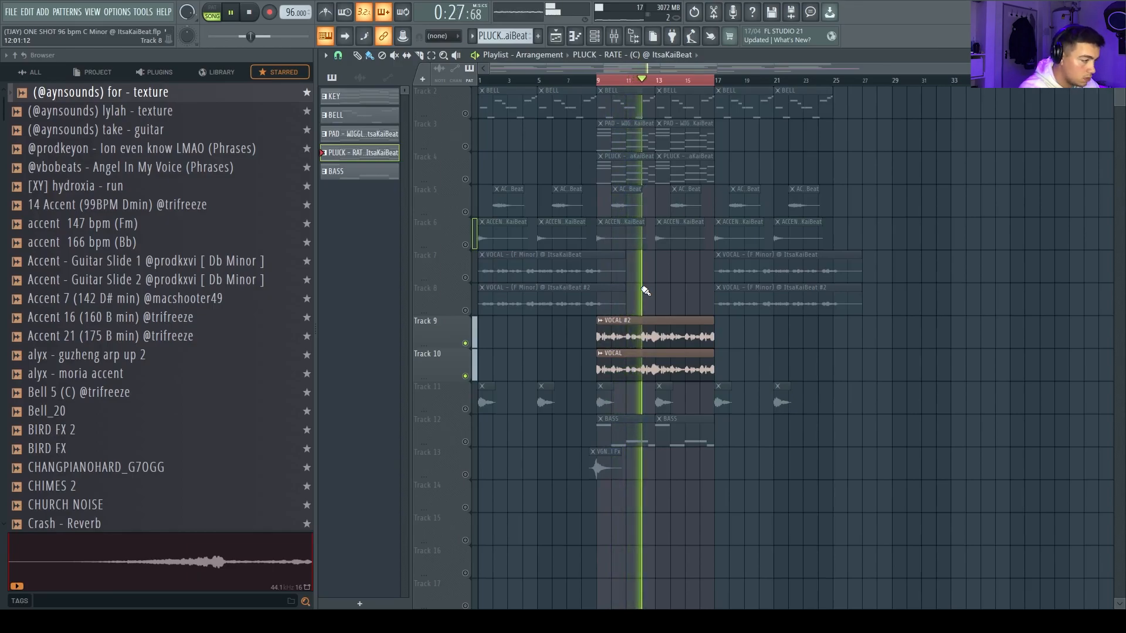
key(space)
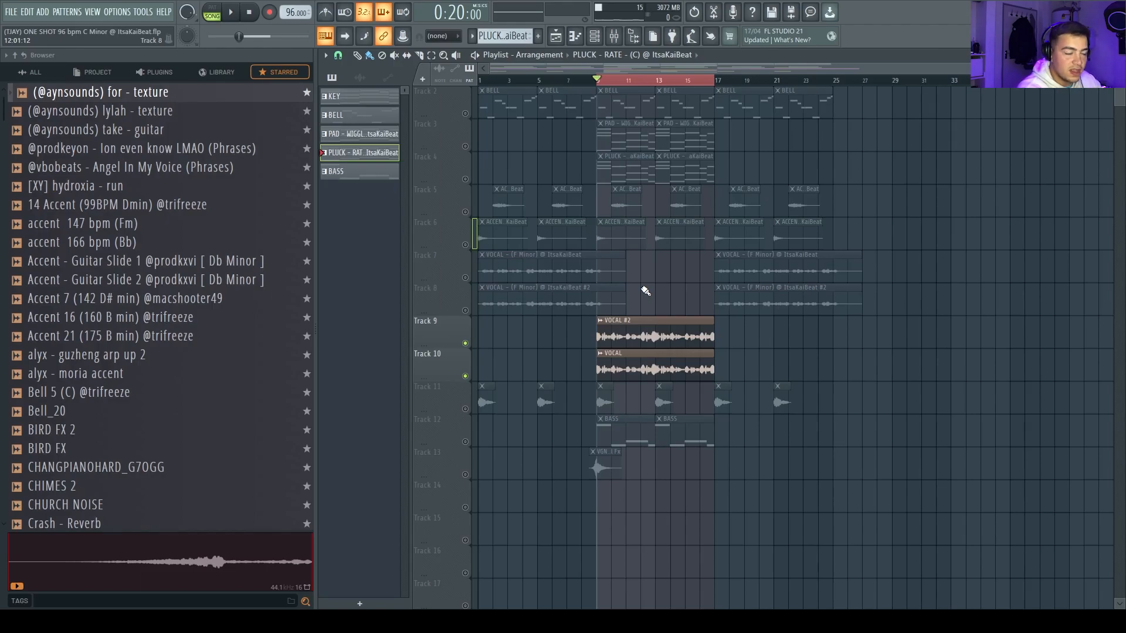
Step: Check the sampler and time-stretching settings of the VOCAL #2 and VOCAL audio clips
double_click(637, 332)
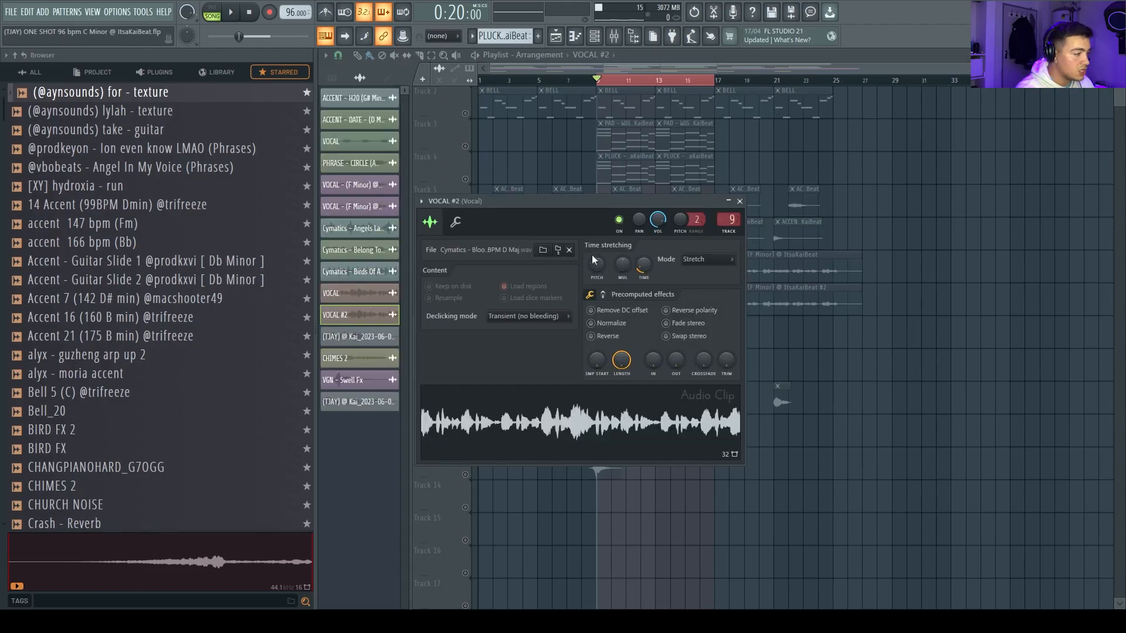
right_click(949, 464)
double_click(652, 369)
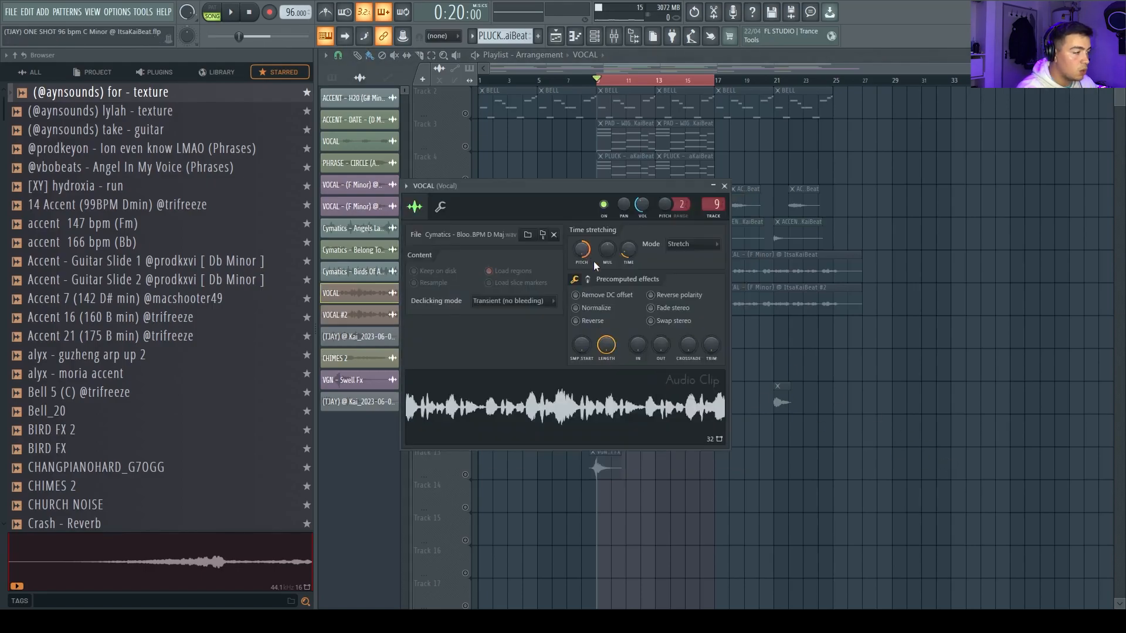
right_click(938, 403)
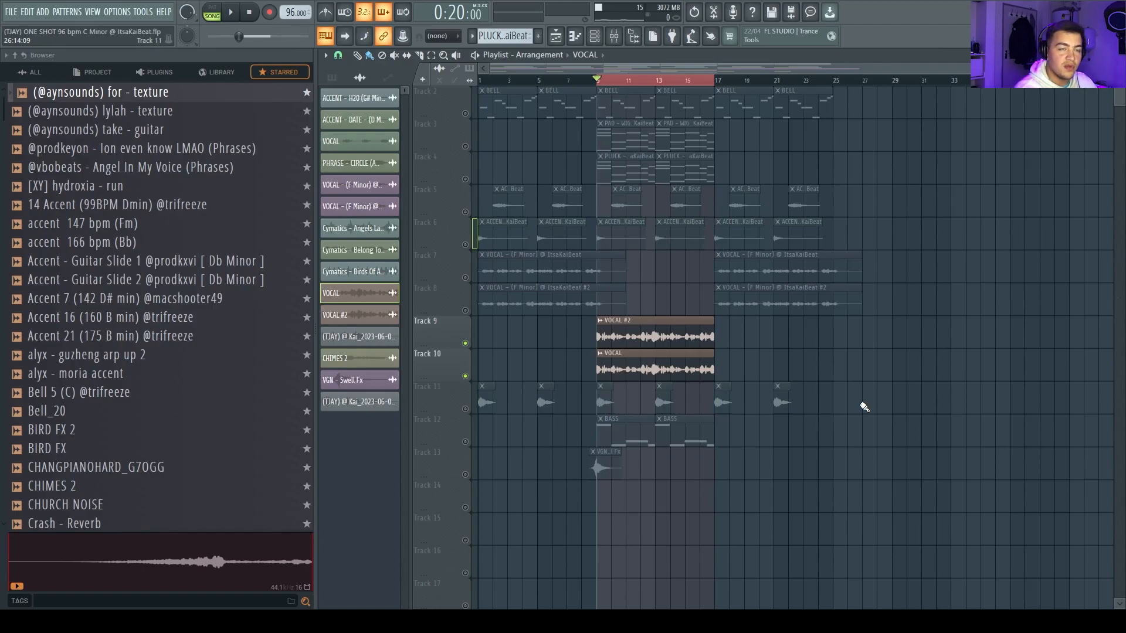
Step: Check the ValhallaVintageVerb, PanCake2, ValhallaDelay and FabFilter Pro-Q 3 settings on the Vocal mixer track, insert 9
click(613, 36)
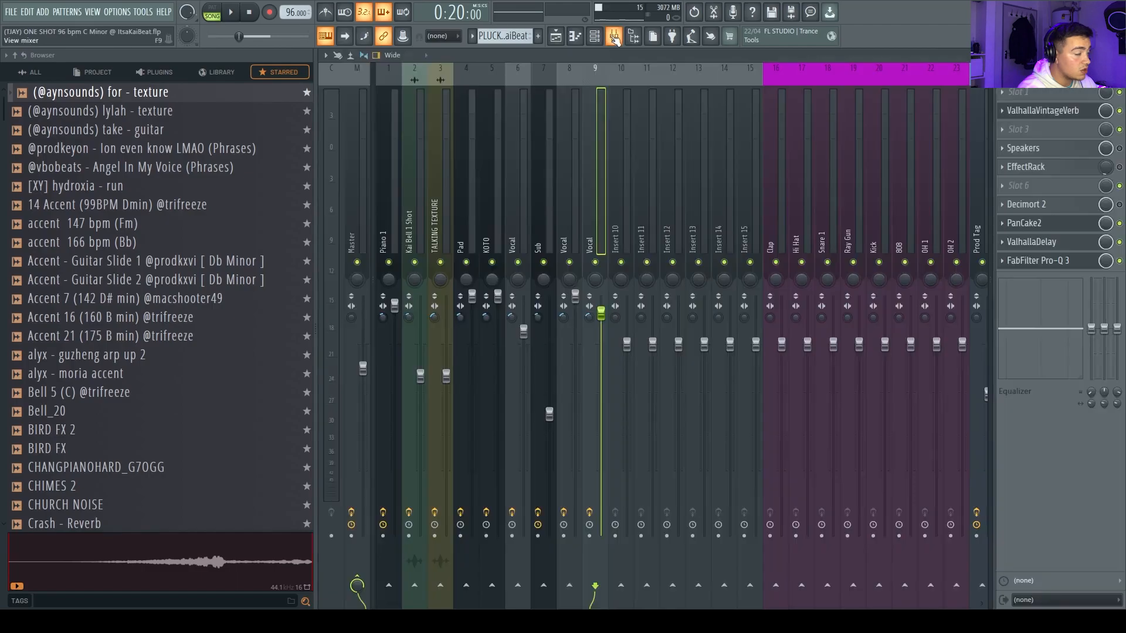
click(1037, 111)
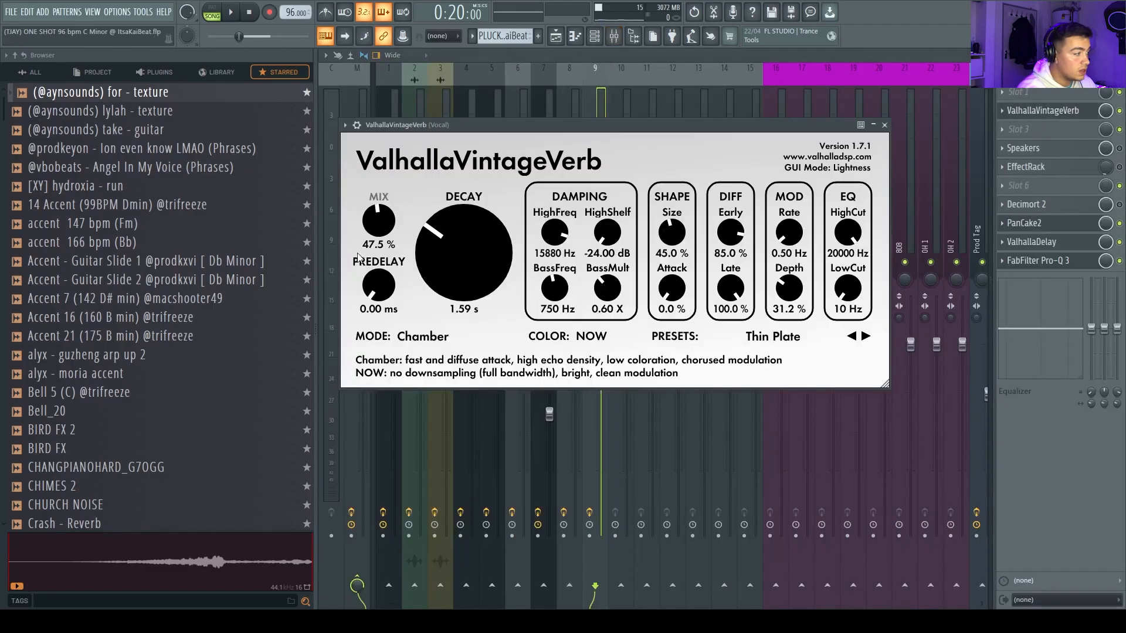
click(1026, 223)
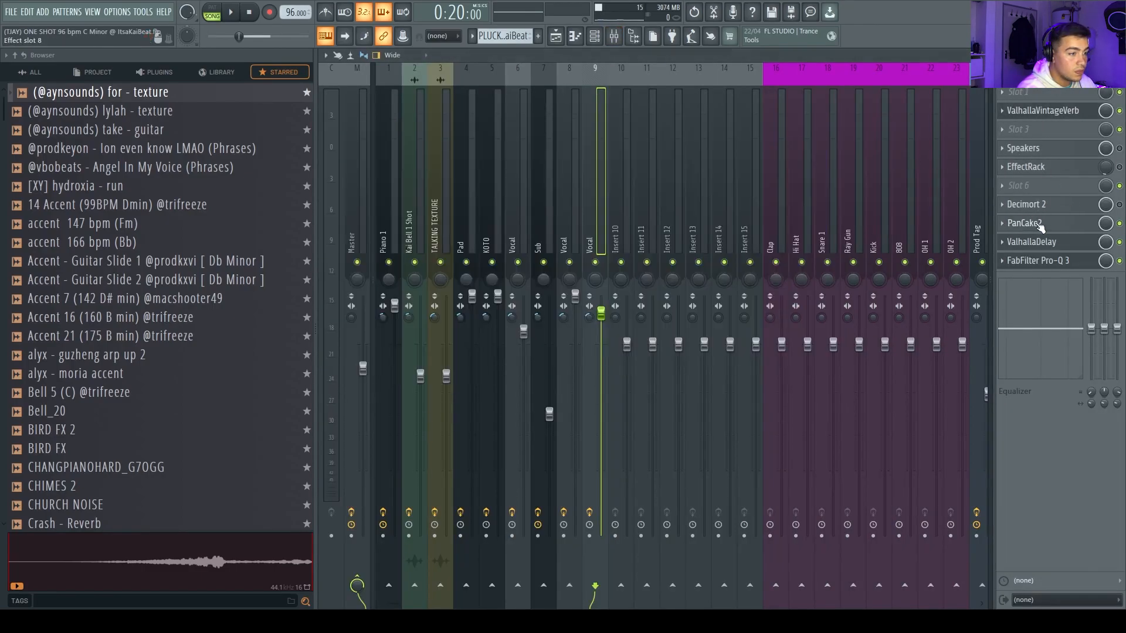
click(1032, 241)
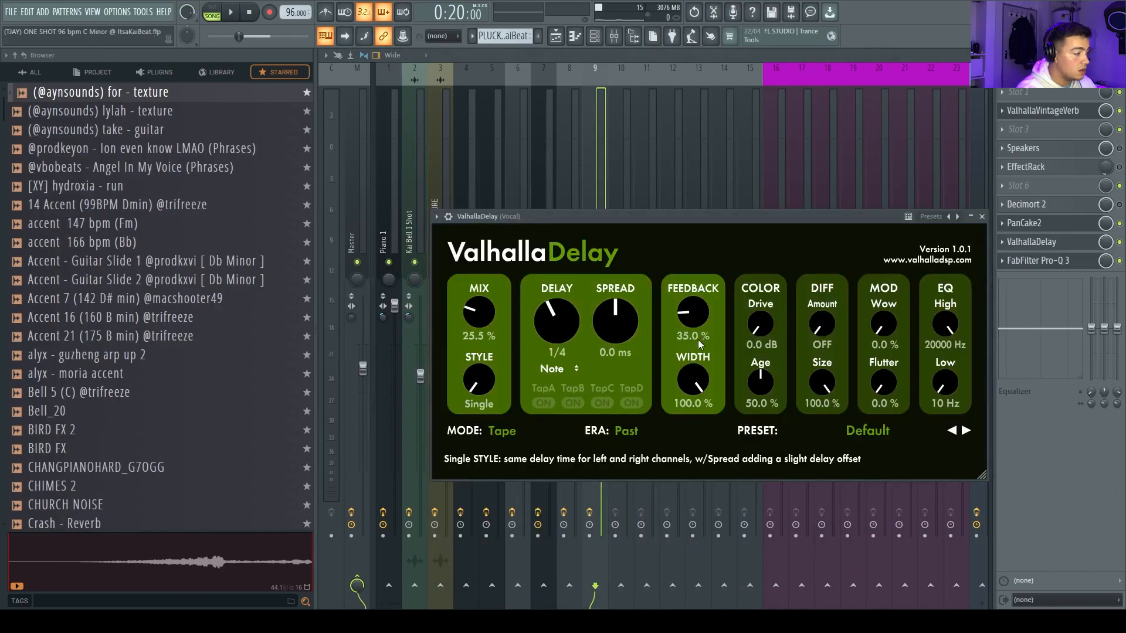
click(1062, 265)
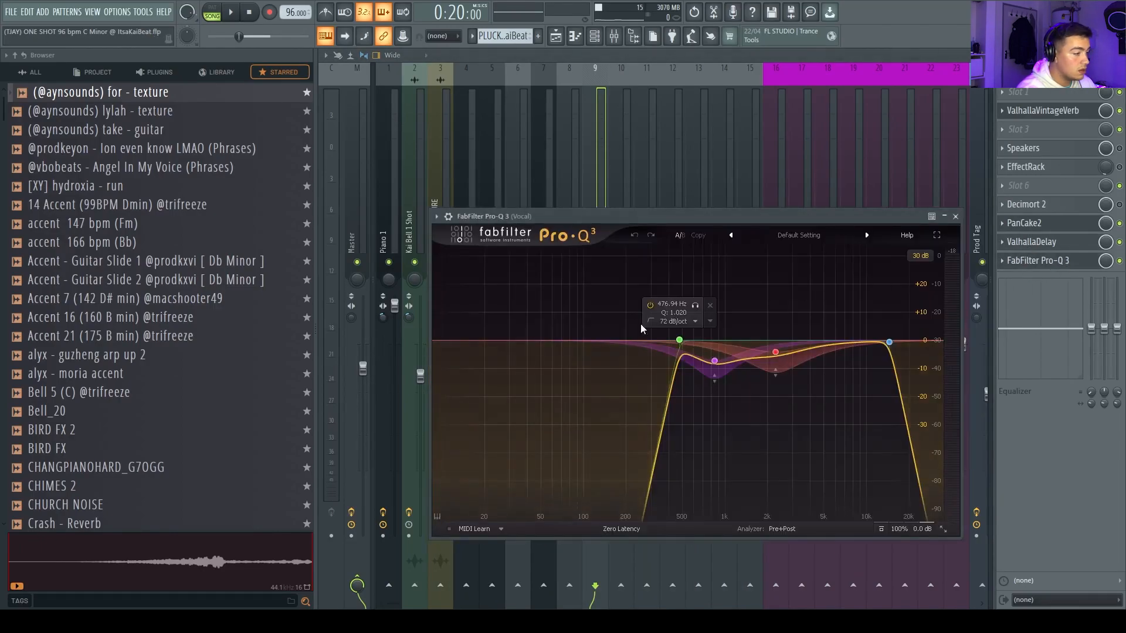
click(1087, 496)
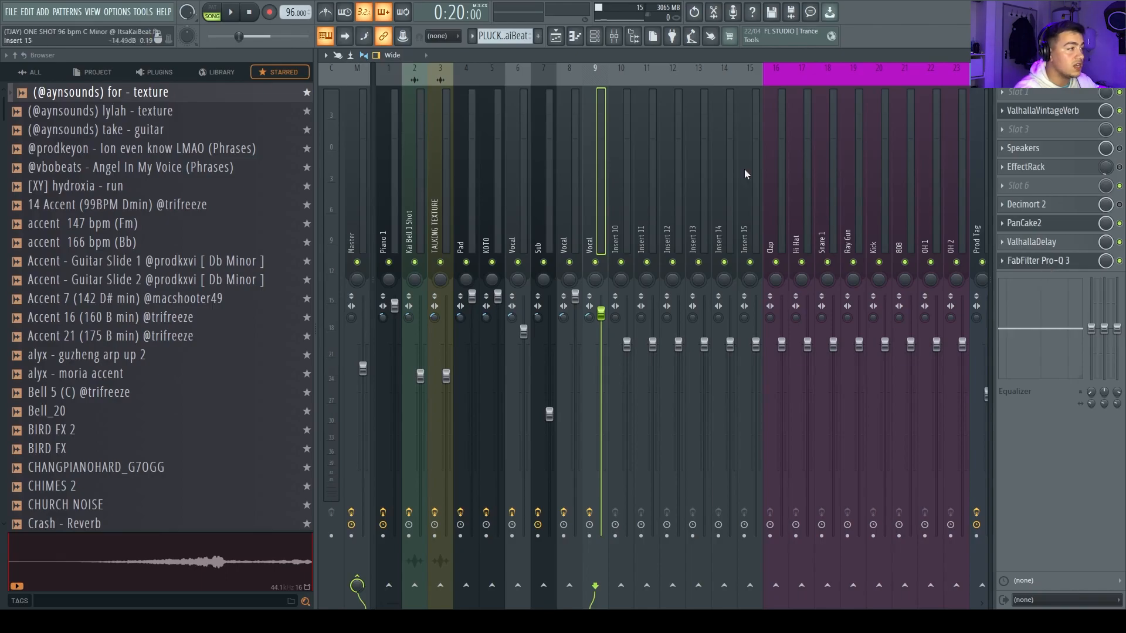
Step: Return to the playlist, solo the BASS pattern on Track 12 and play it from bar 9
click(556, 39)
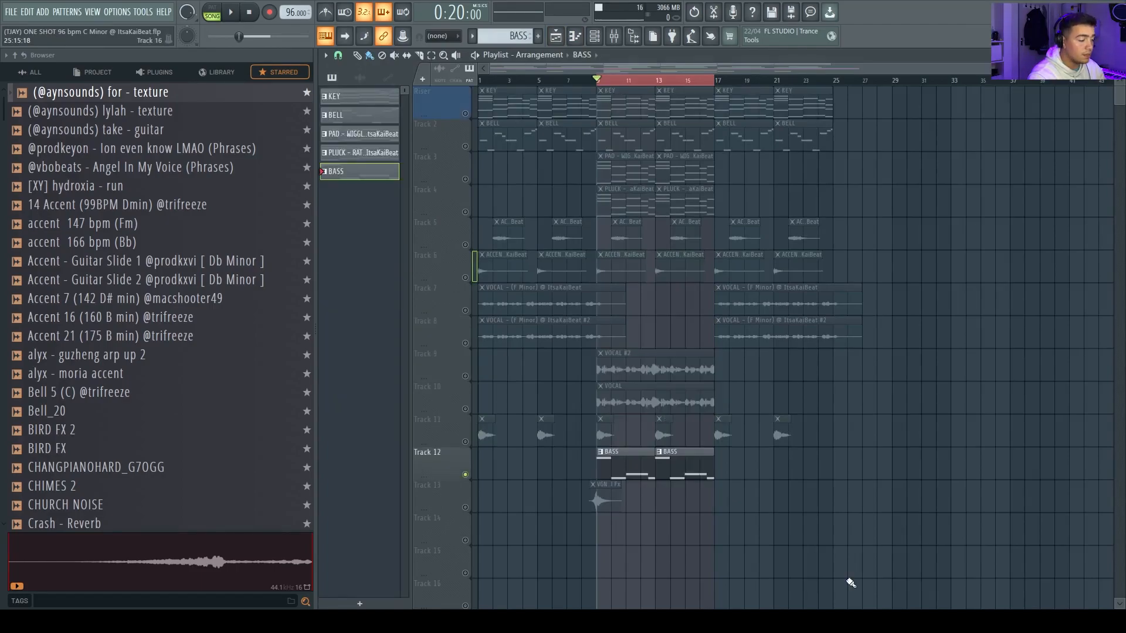
key(space)
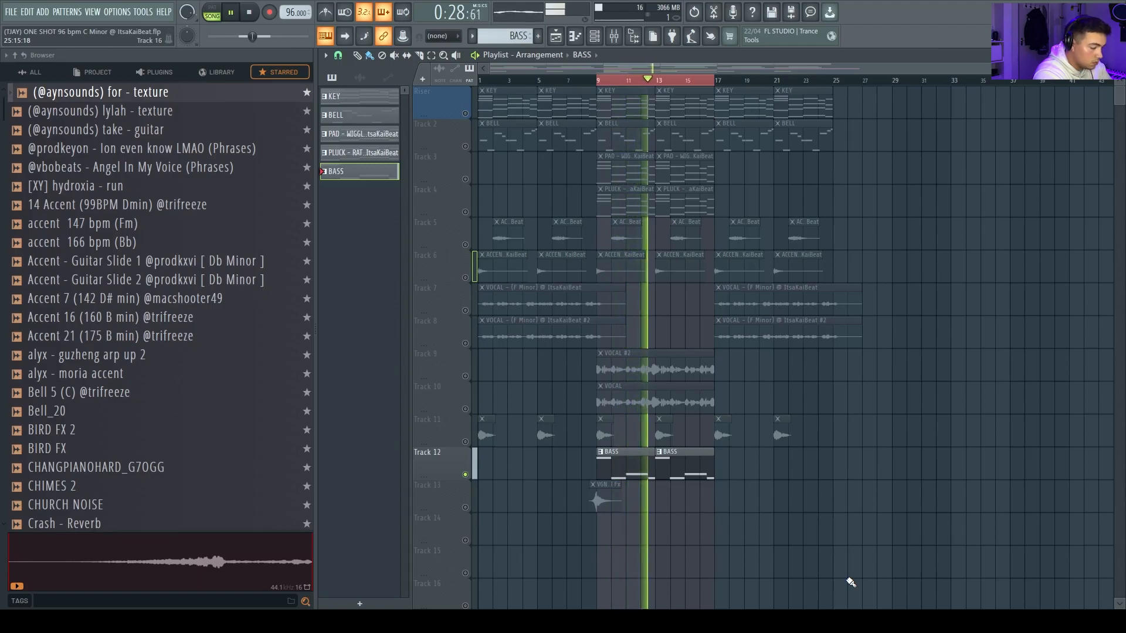
key(space)
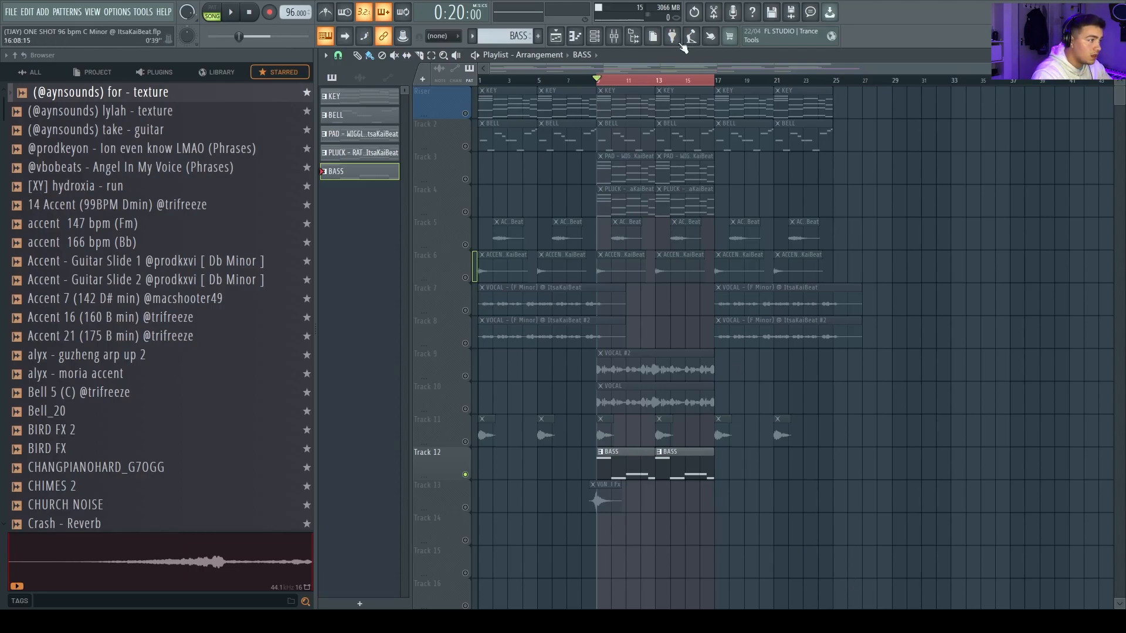
Step: Check the Fruity parametric EQ 2 and Decapitator settings on the Sub mixer track
click(614, 36)
click(552, 247)
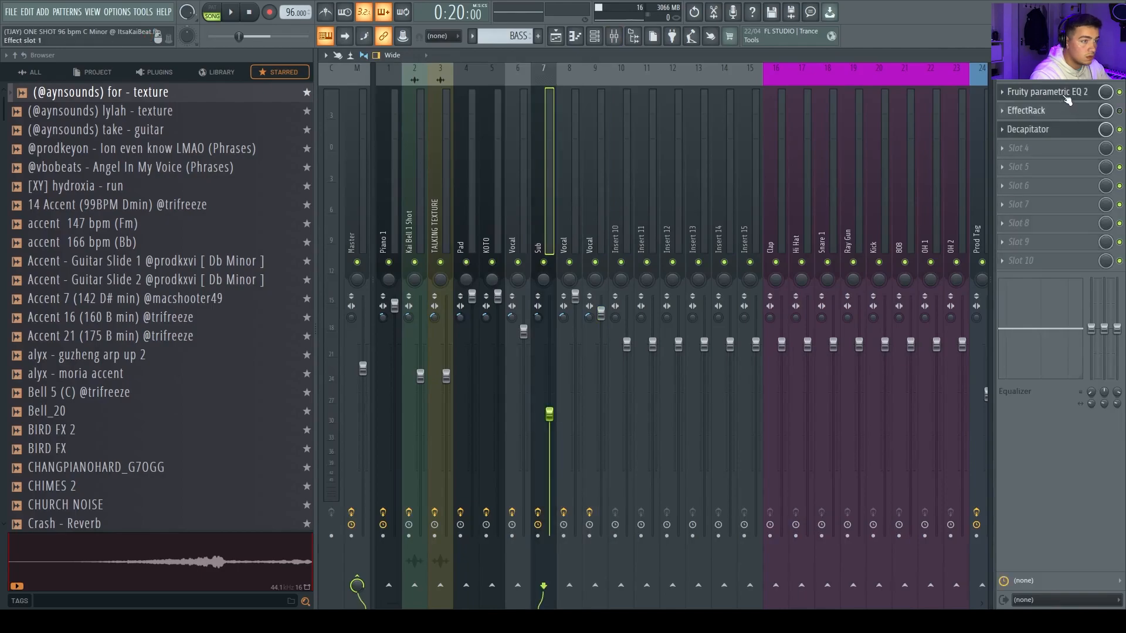
click(1044, 91)
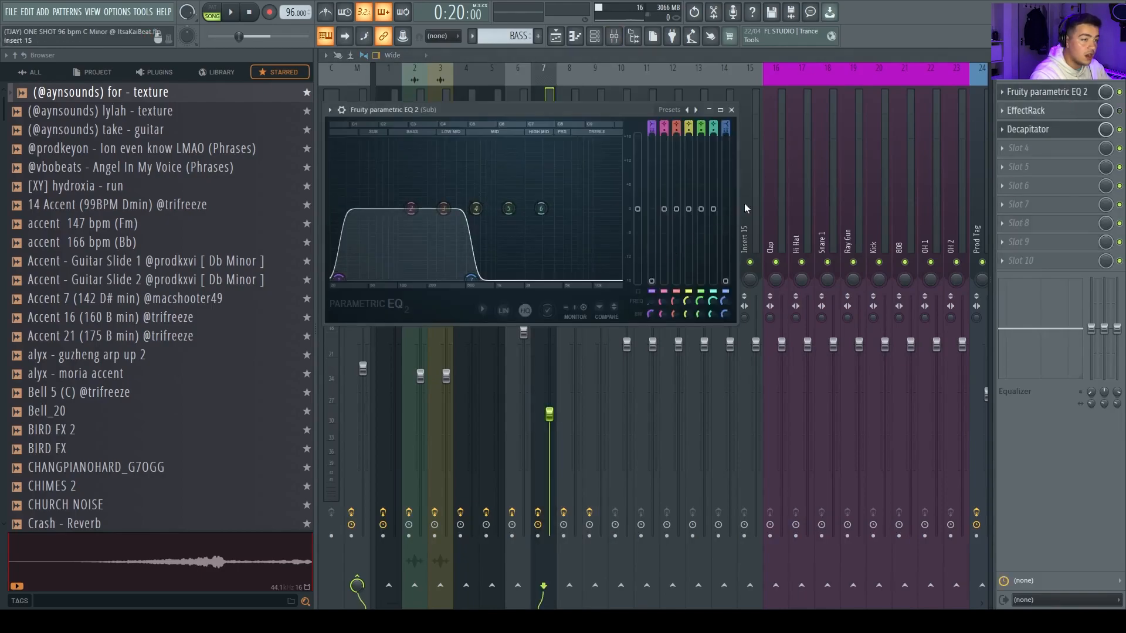
click(1032, 129)
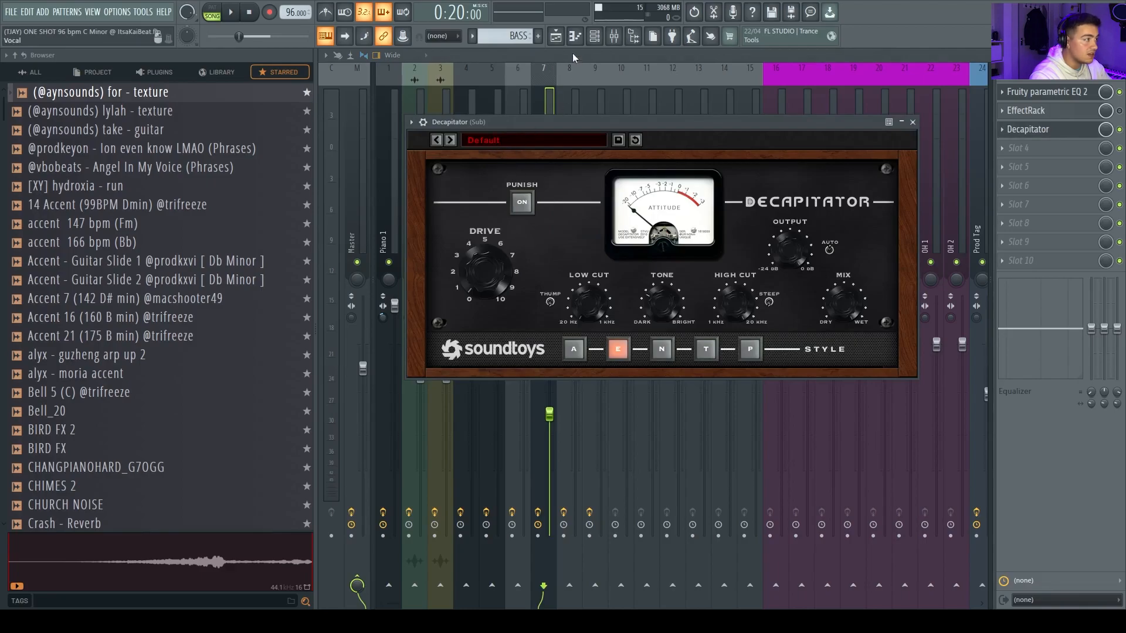
Step: Examine the BASS pattern's notes in the piano roll and its channel's sampler settings
click(555, 35)
click(575, 36)
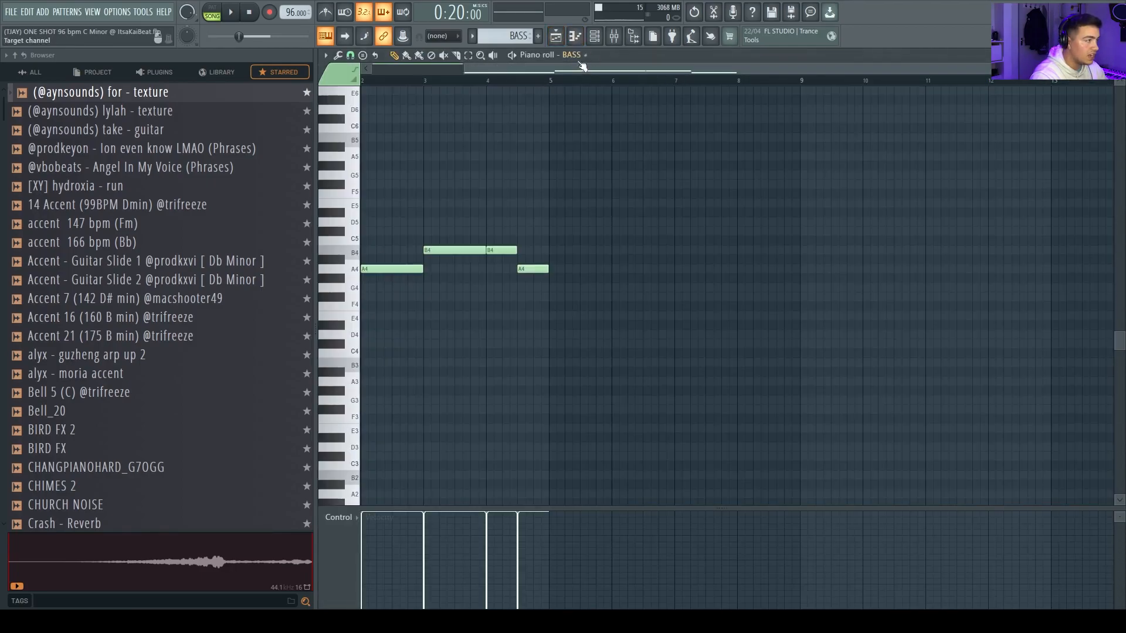
click(613, 36)
click(644, 353)
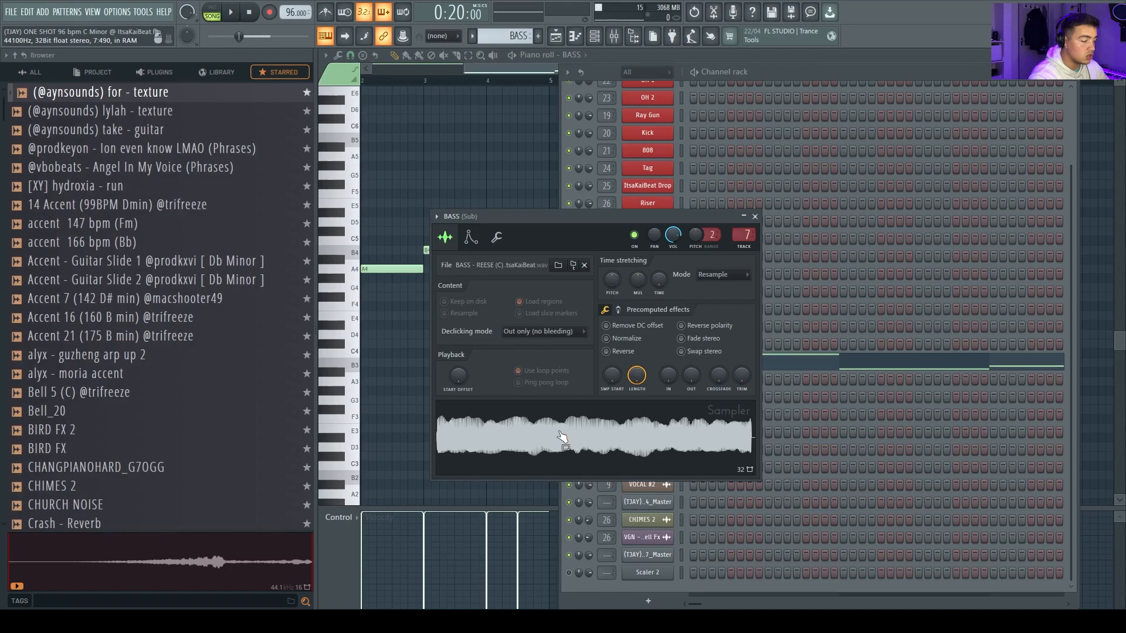
Step: Open the PAD - WIGGLE pattern from Track 3 in the piano roll and view its channel in the channel rack
key(F5)
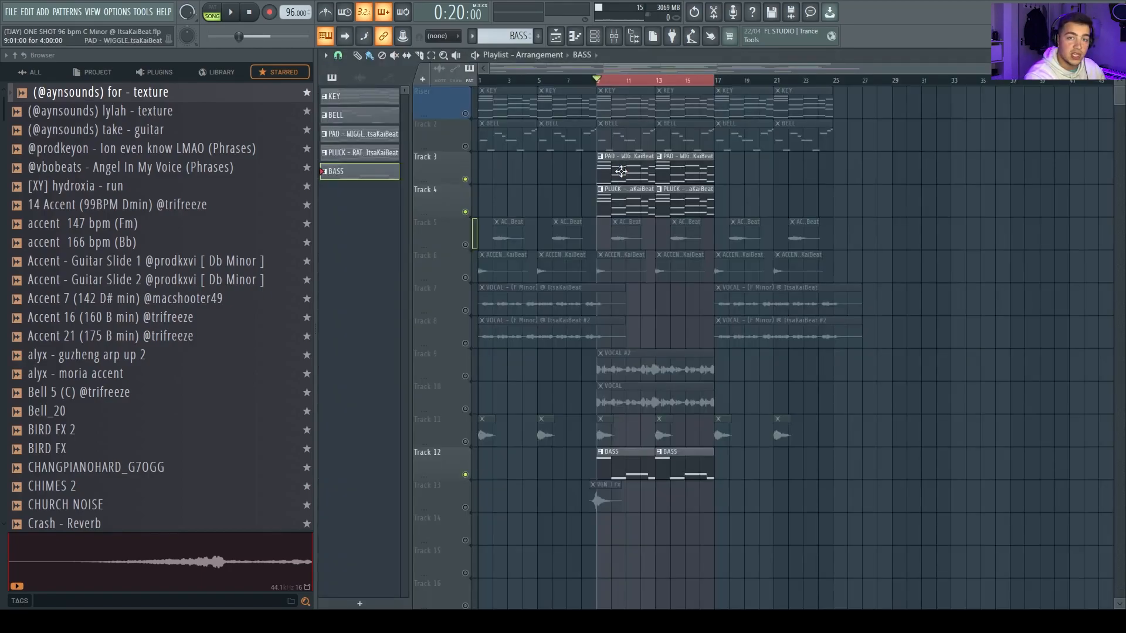
double_click(621, 171)
key(F6)
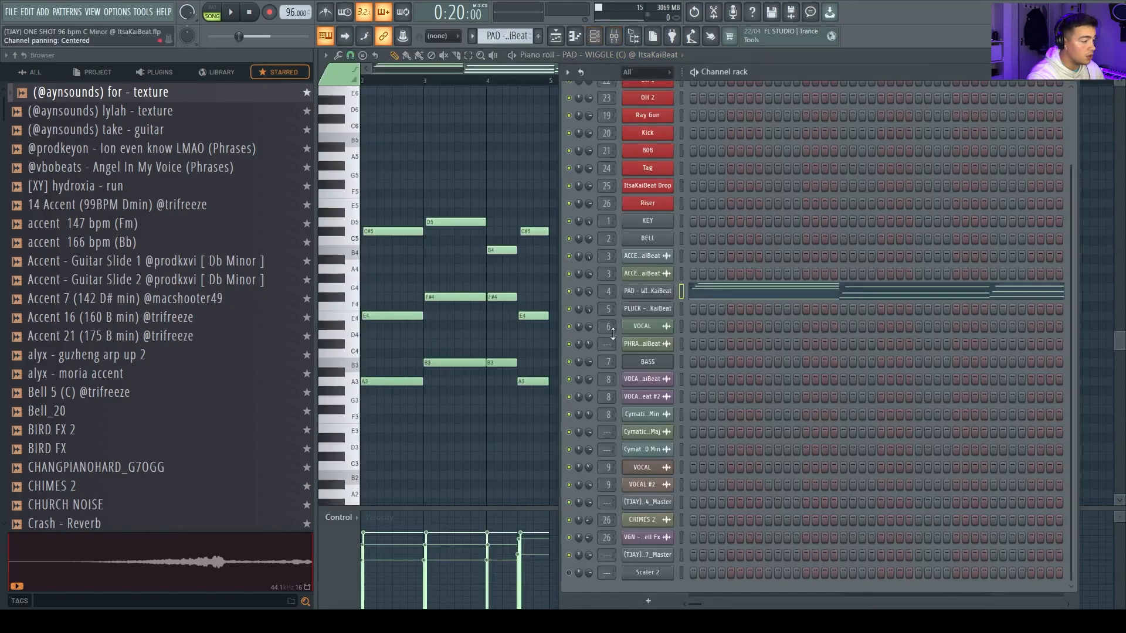
click(642, 326)
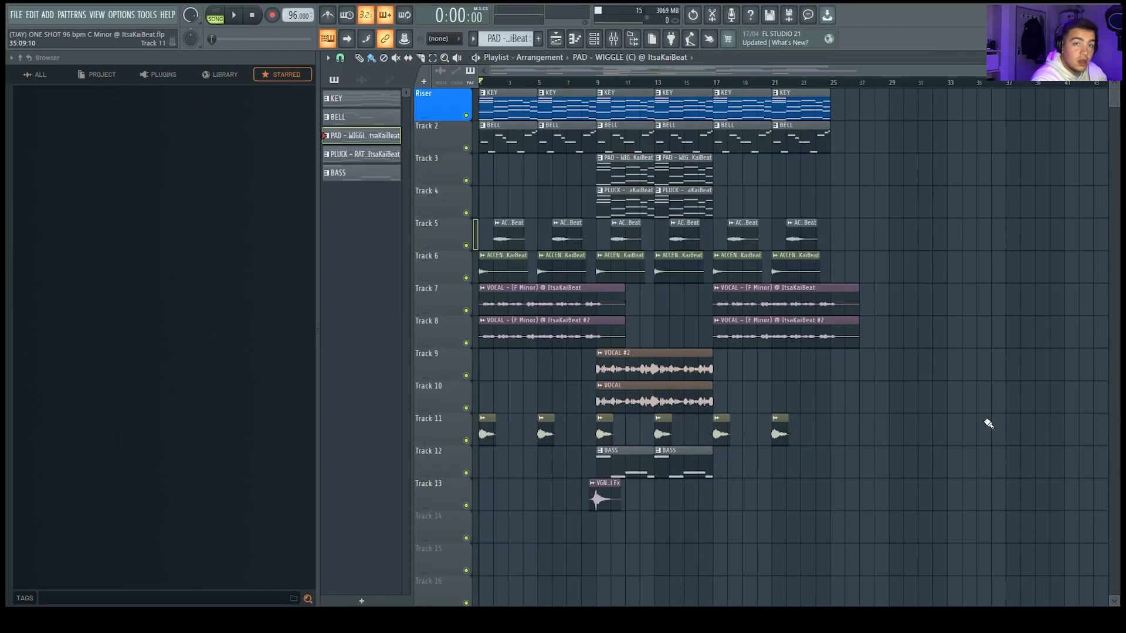